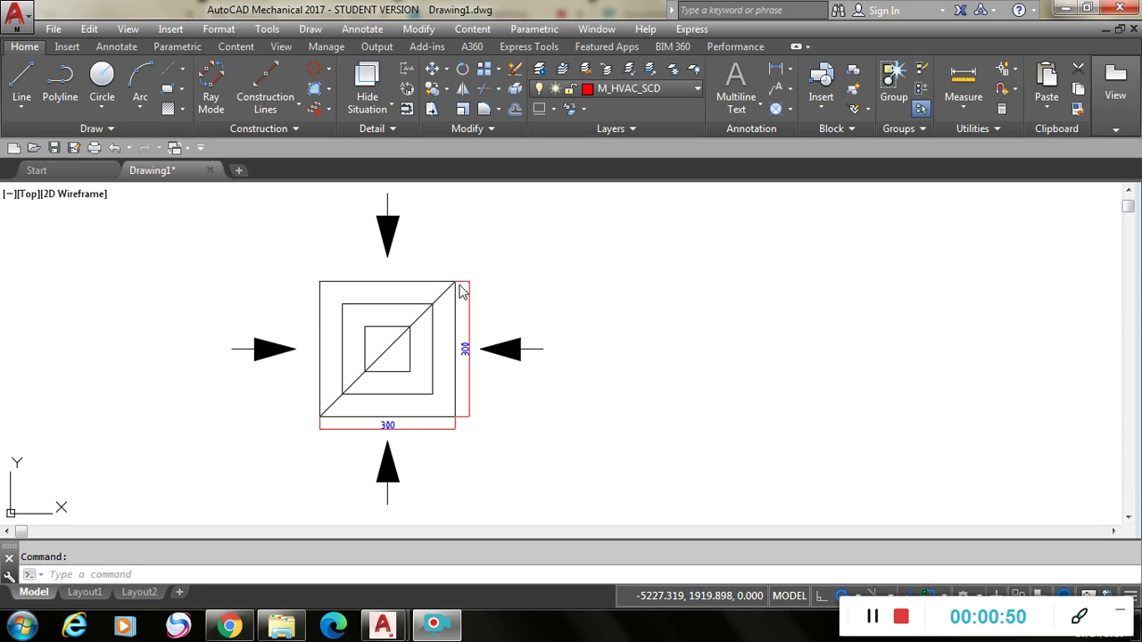
Step: Draw a 300 by 300 square with the Rectangle command in the empty area to the right of the existing diffuser symbol
click(1129, 518)
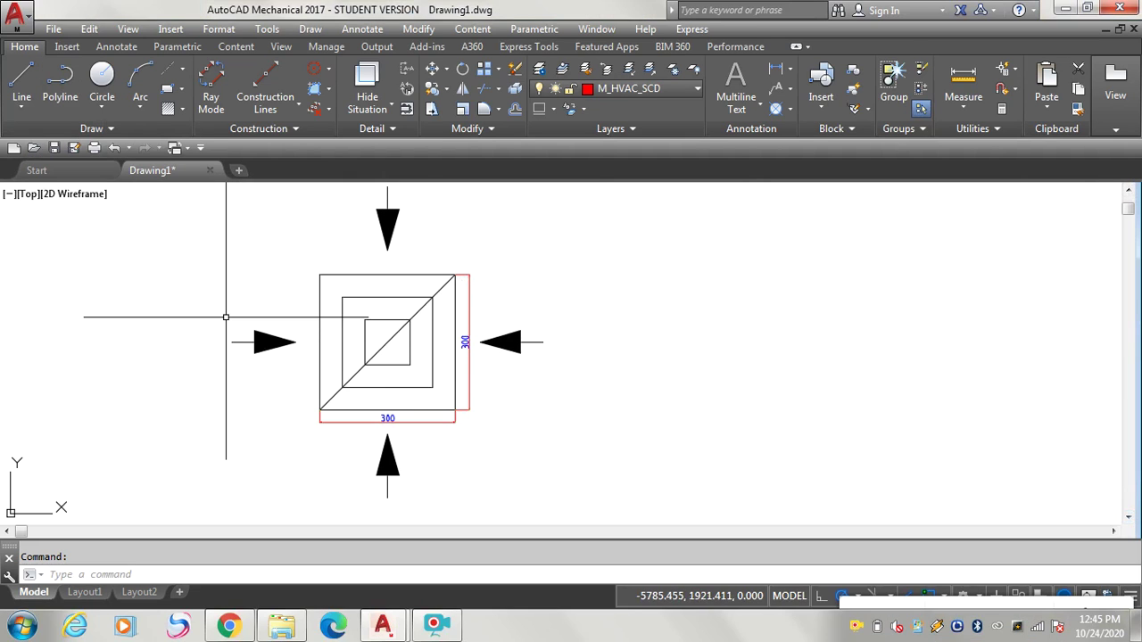
text(rectangl)
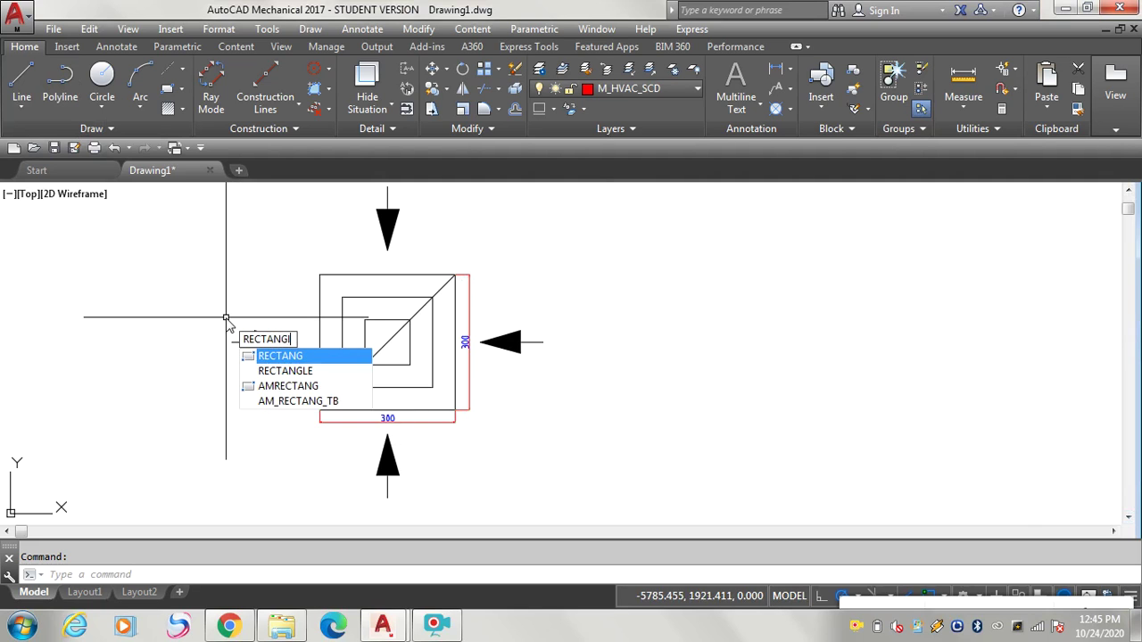
text(e)
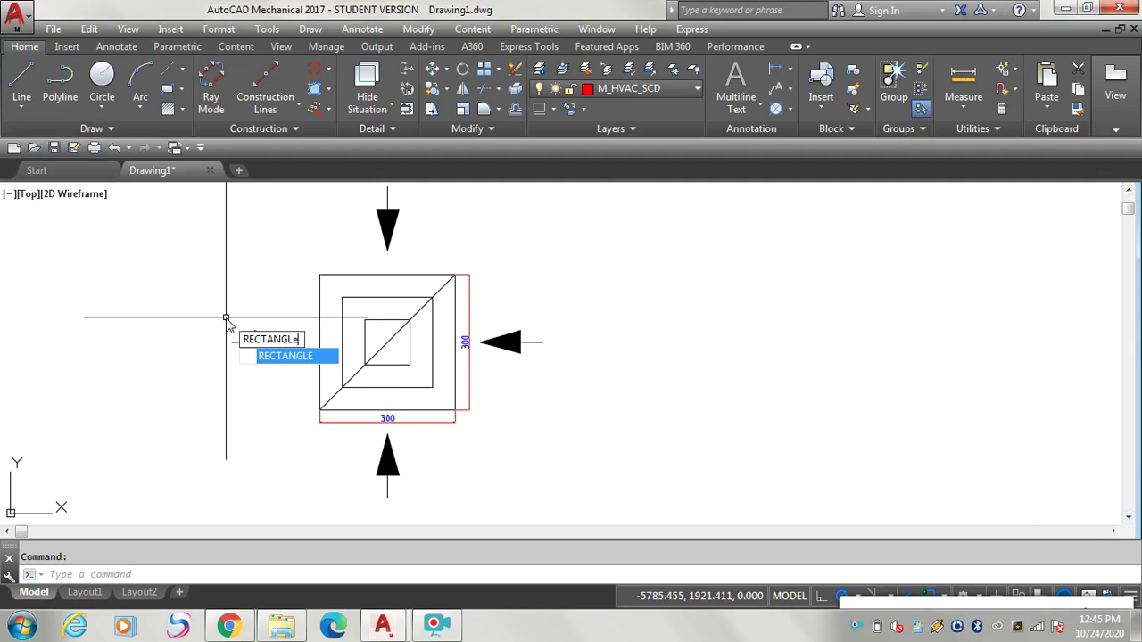
click(289, 356)
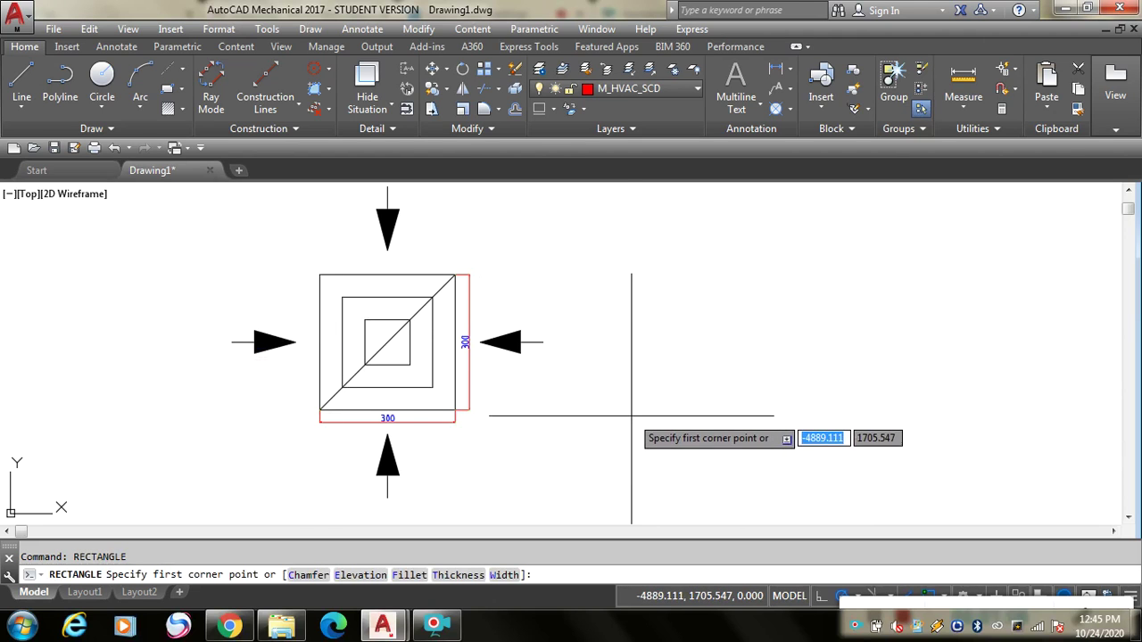
click(1112, 531)
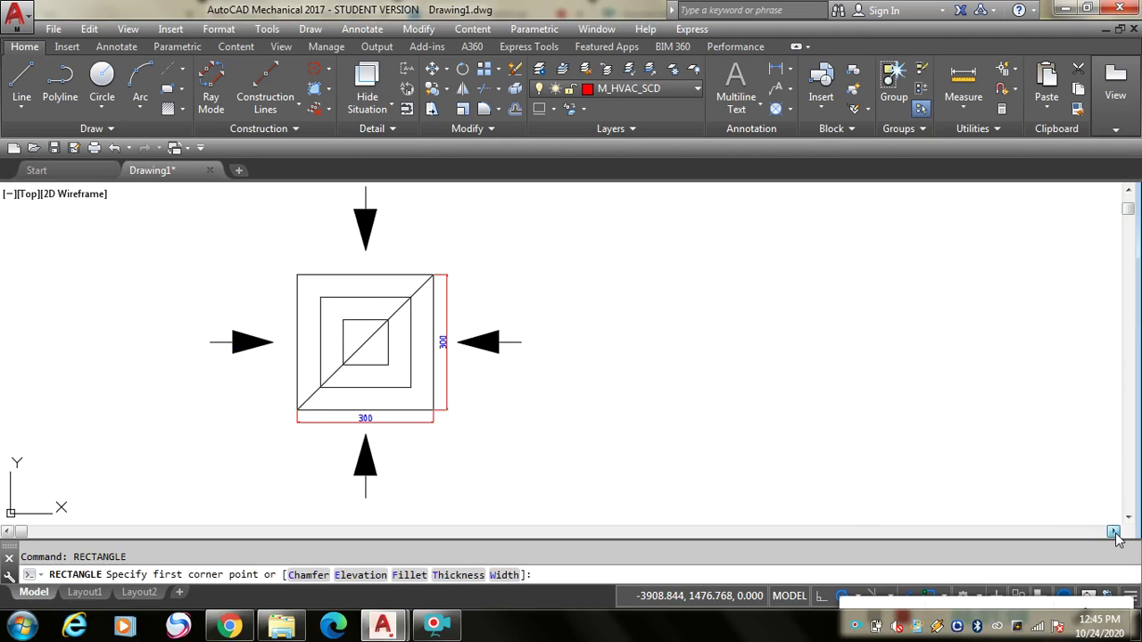
click(578, 419)
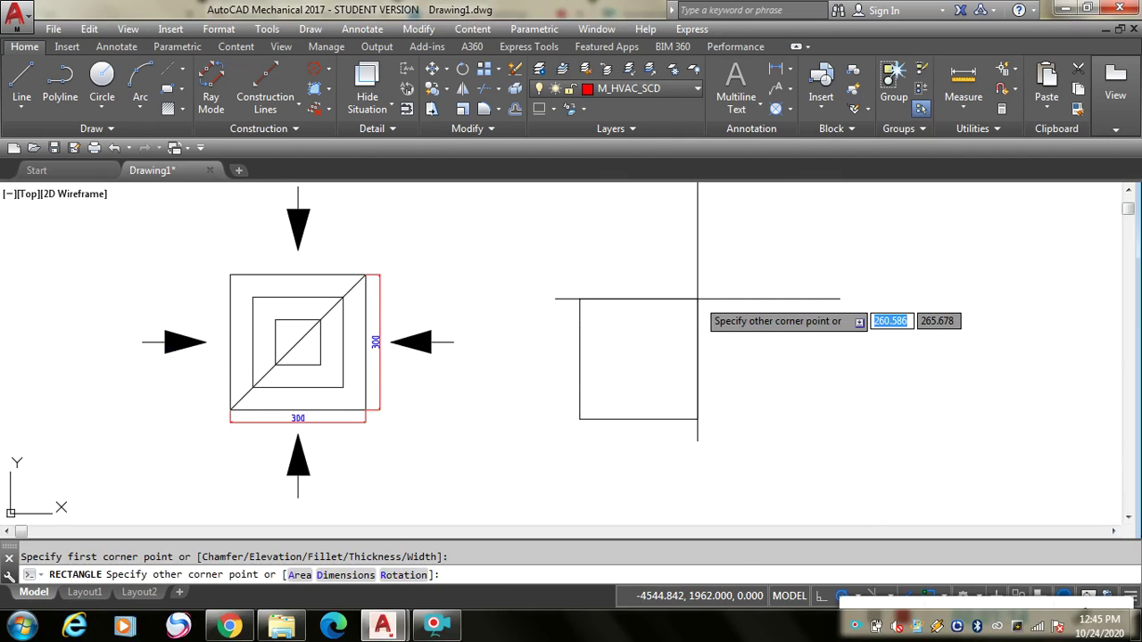
text(300)
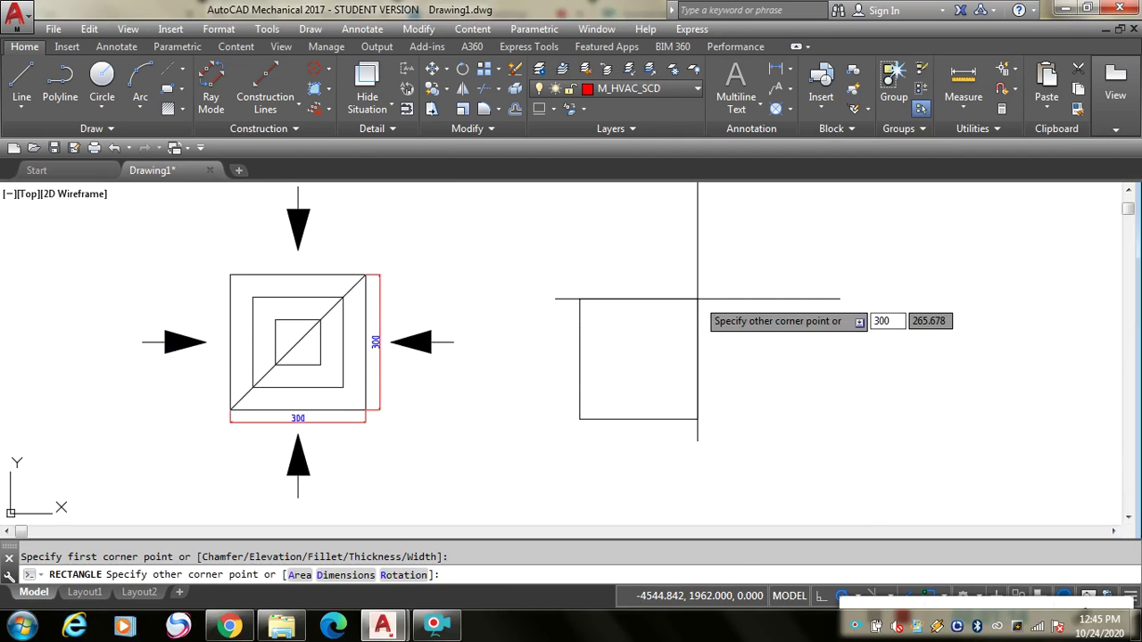
key(Tab)
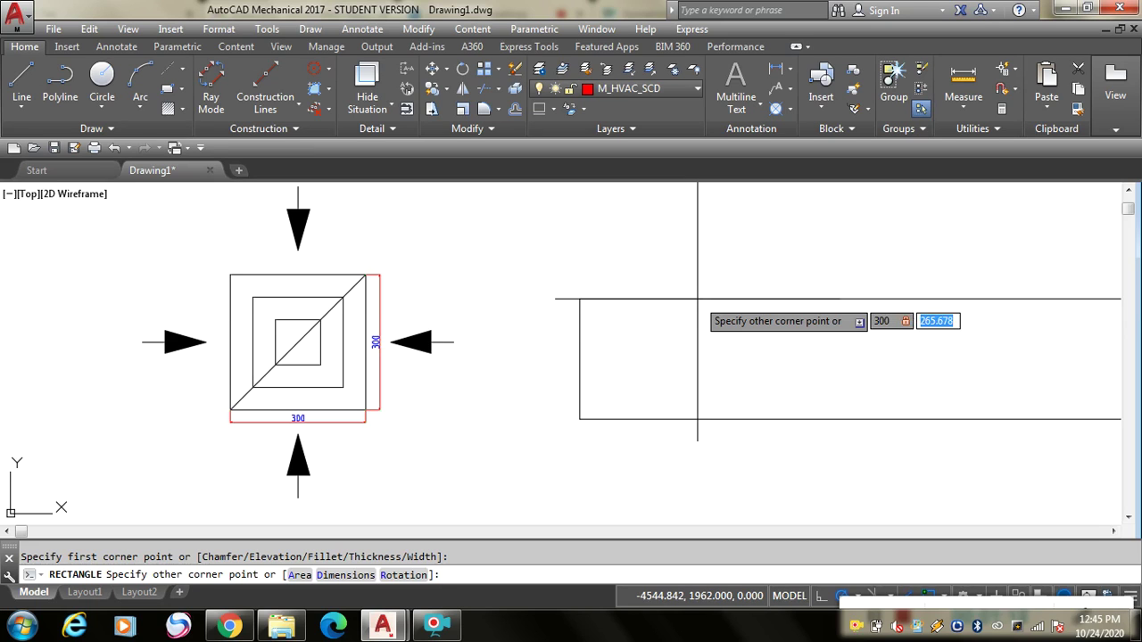
text(300)
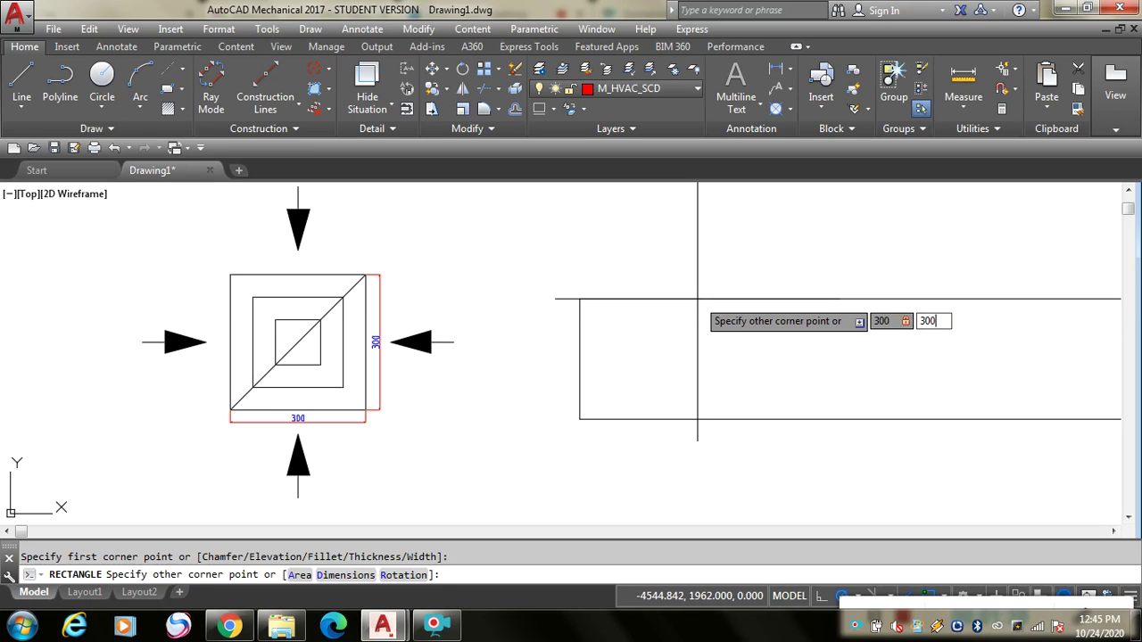
key(Return)
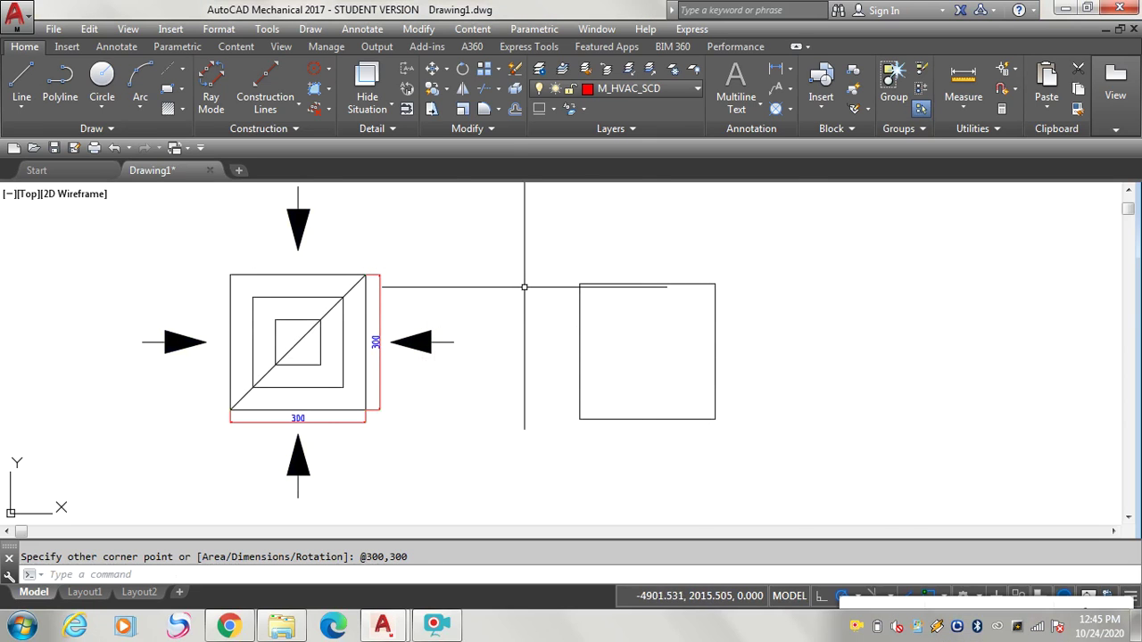
key(Escape)
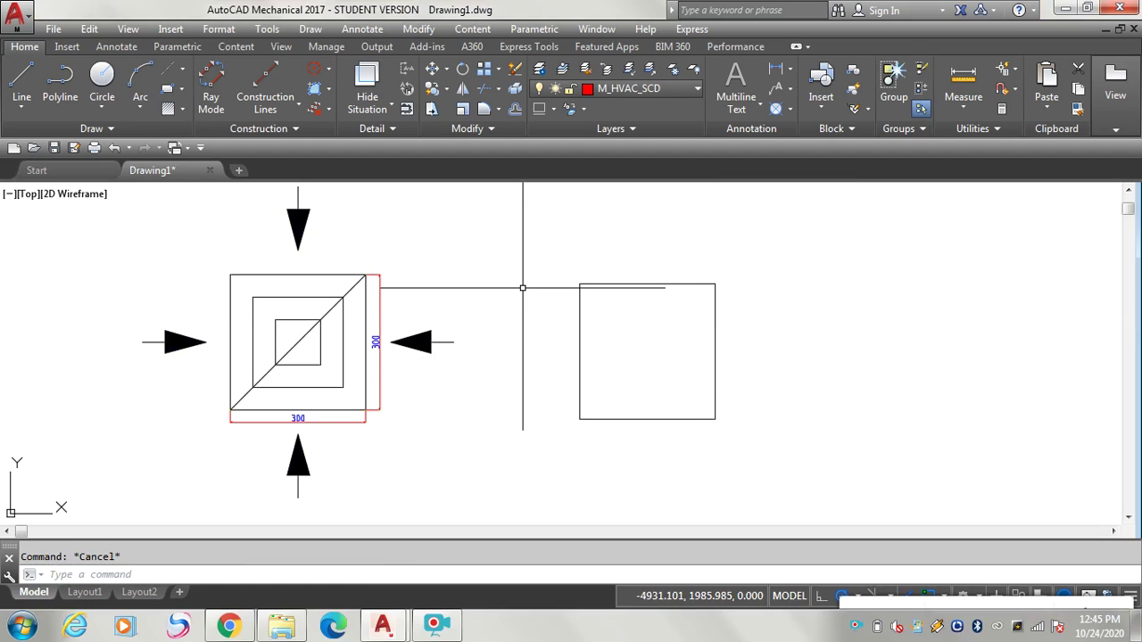
Step: Offset the new 300 by 300 square inward by 50
text(off)
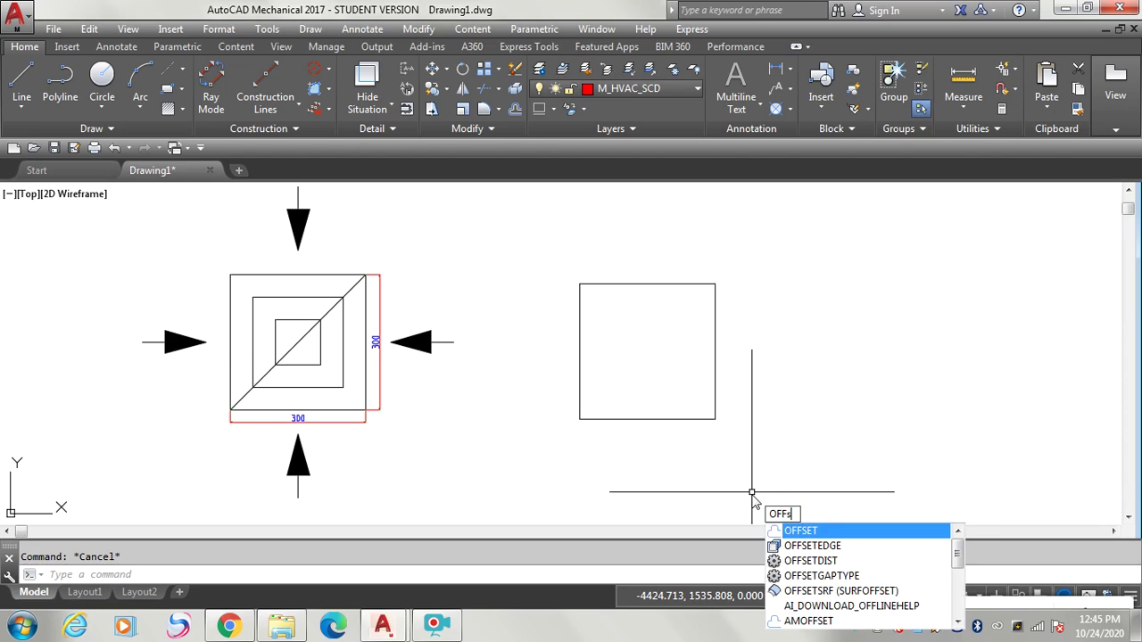
text(set)
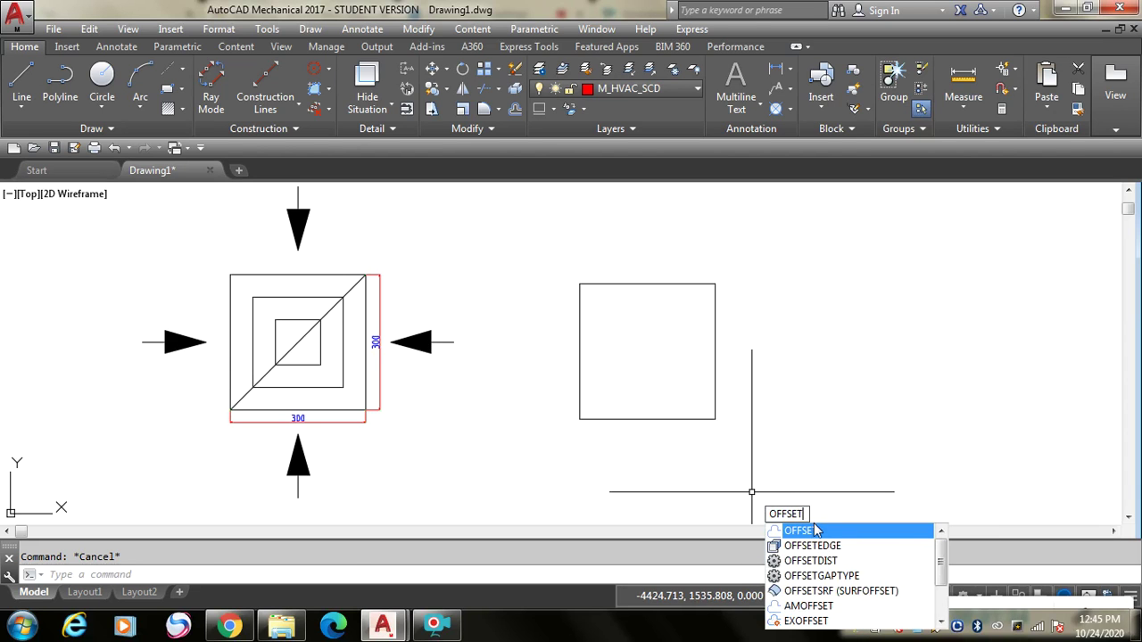
click(812, 531)
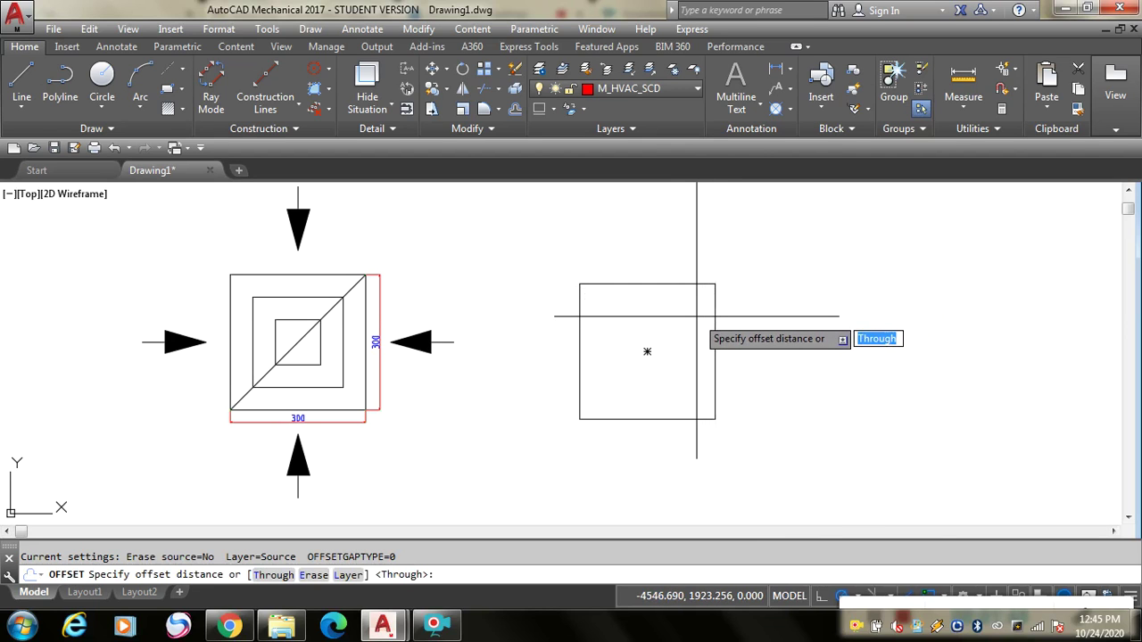
text(50)
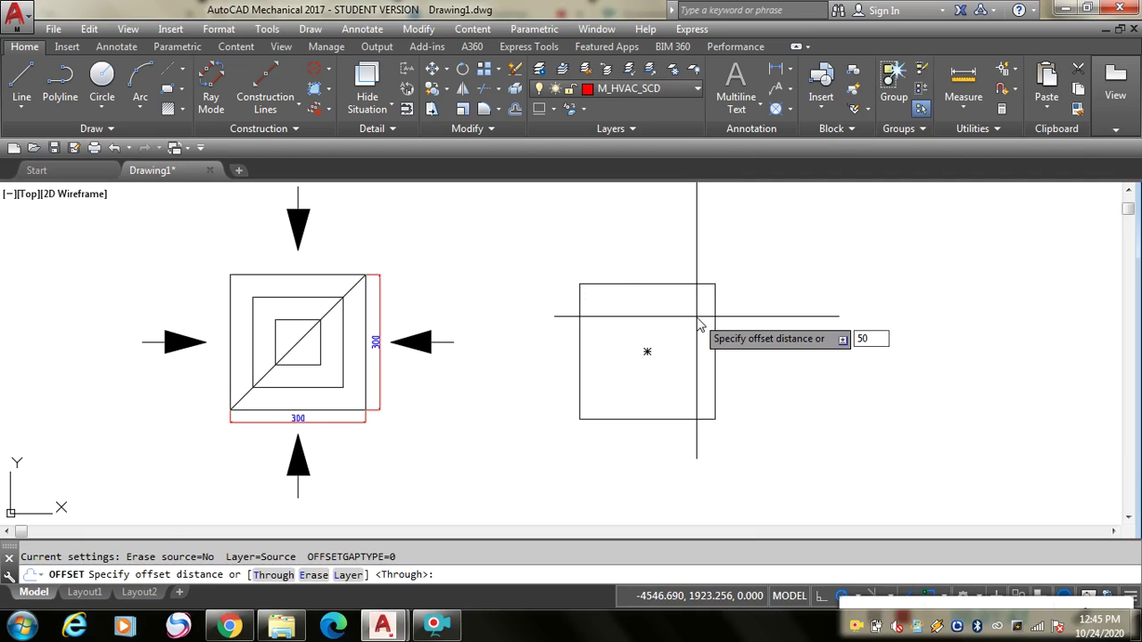
key(Return)
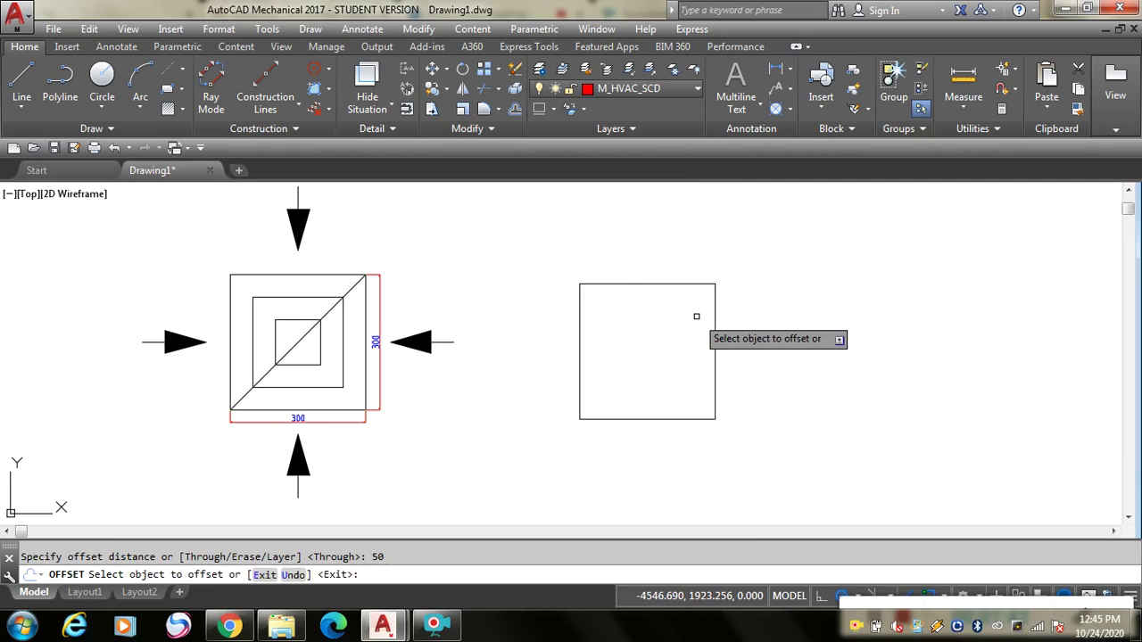
click(642, 283)
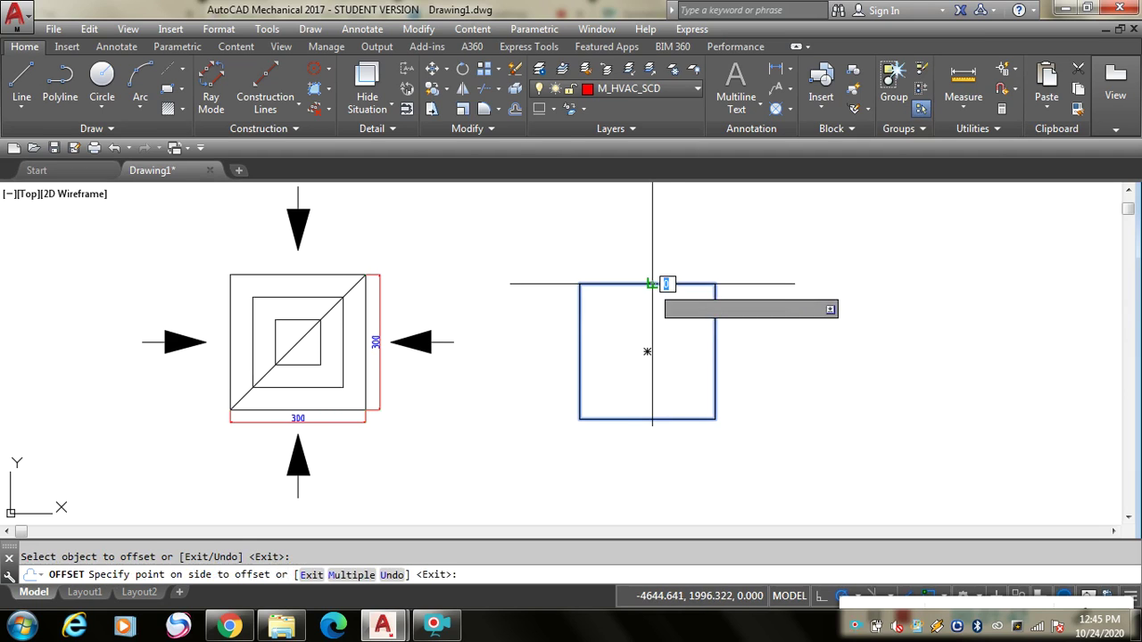
click(648, 352)
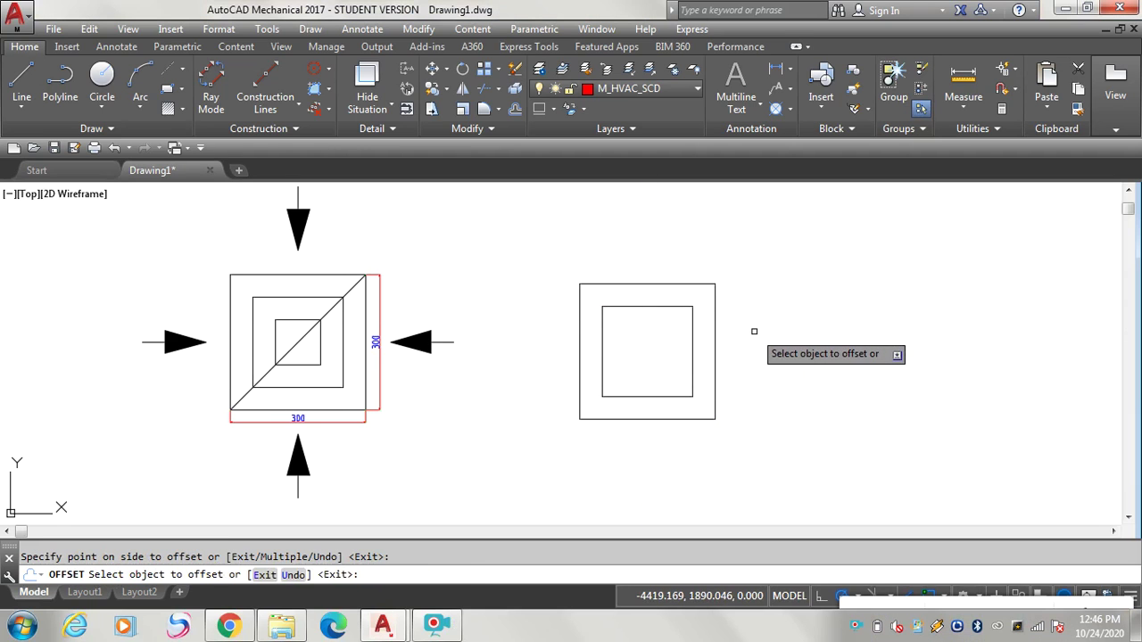
key(Return)
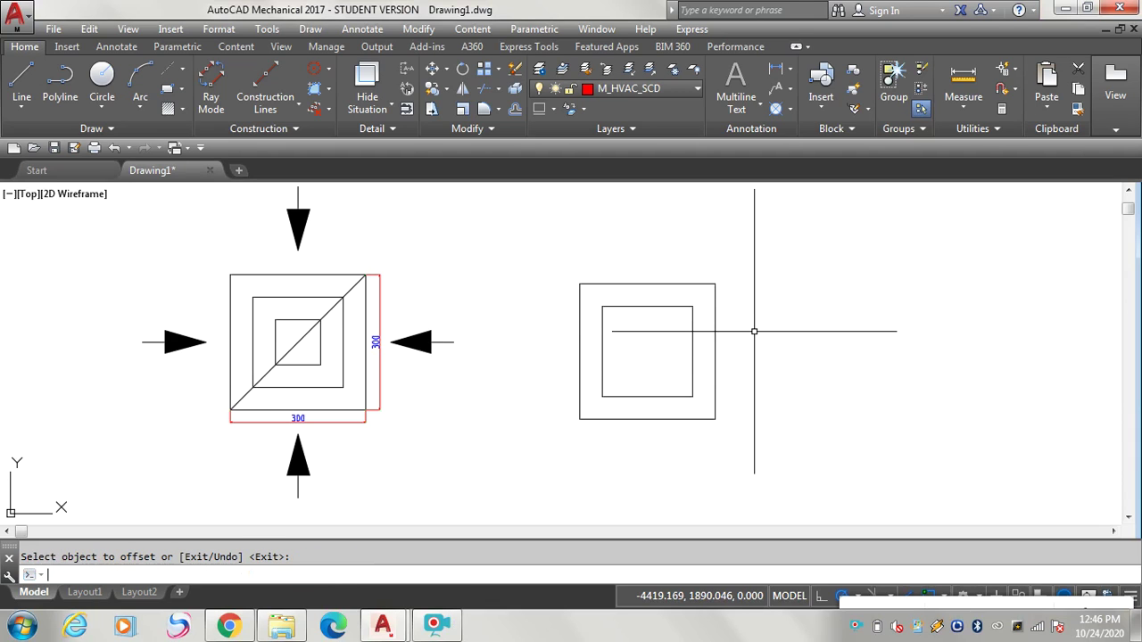
Step: Offset the inner square inward by another 50 to make a third, smallest concentric square
key(Return)
text(5)
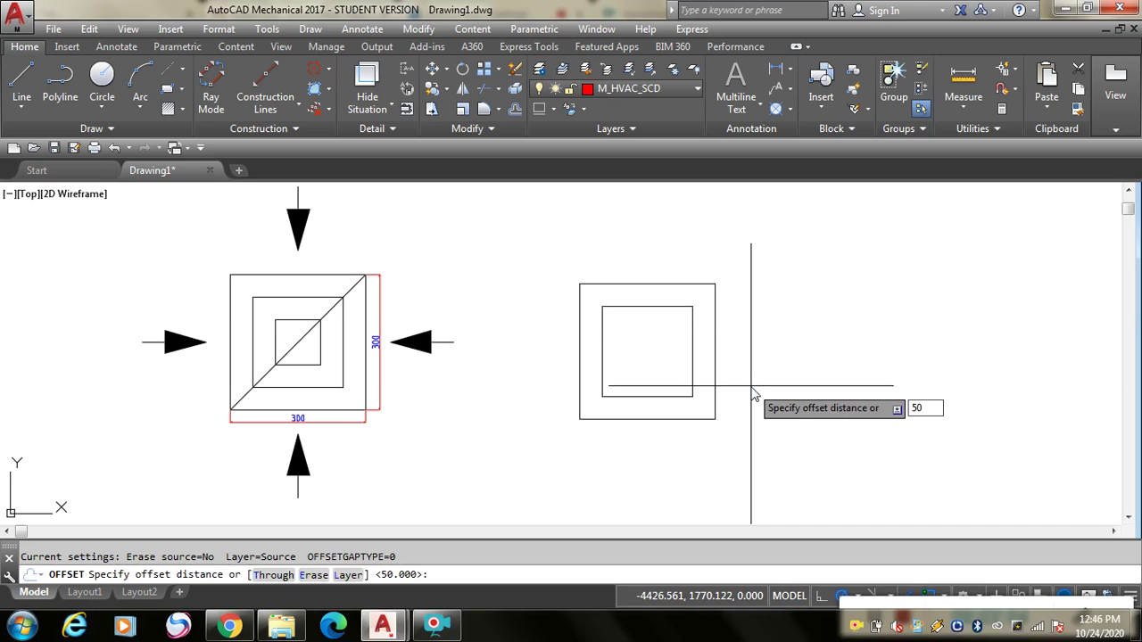
text(0)
key(Return)
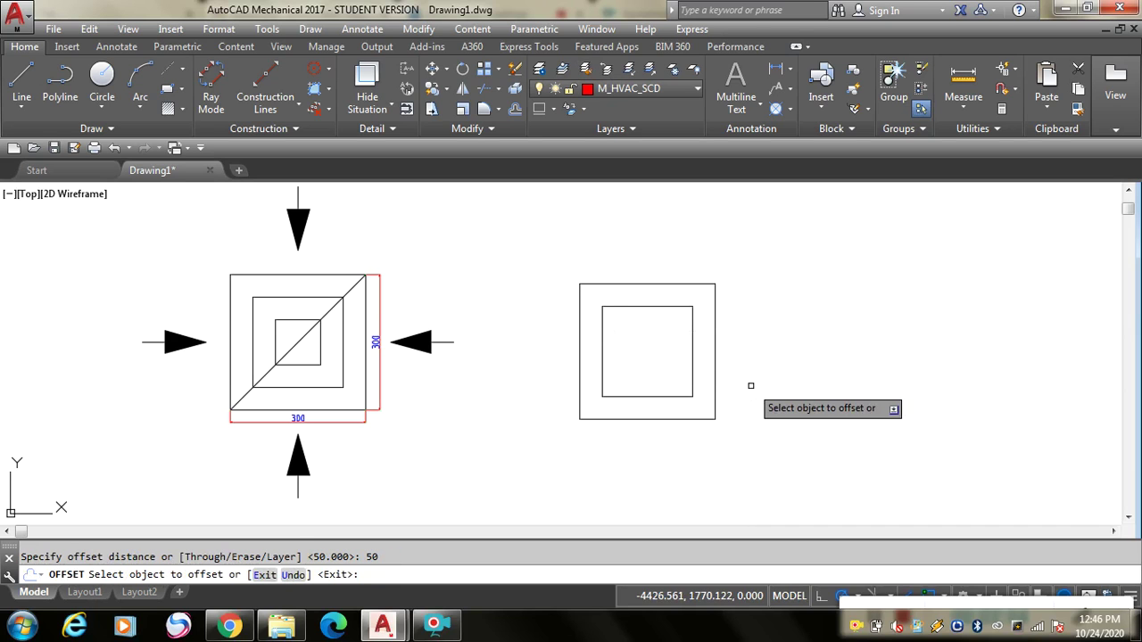
click(648, 306)
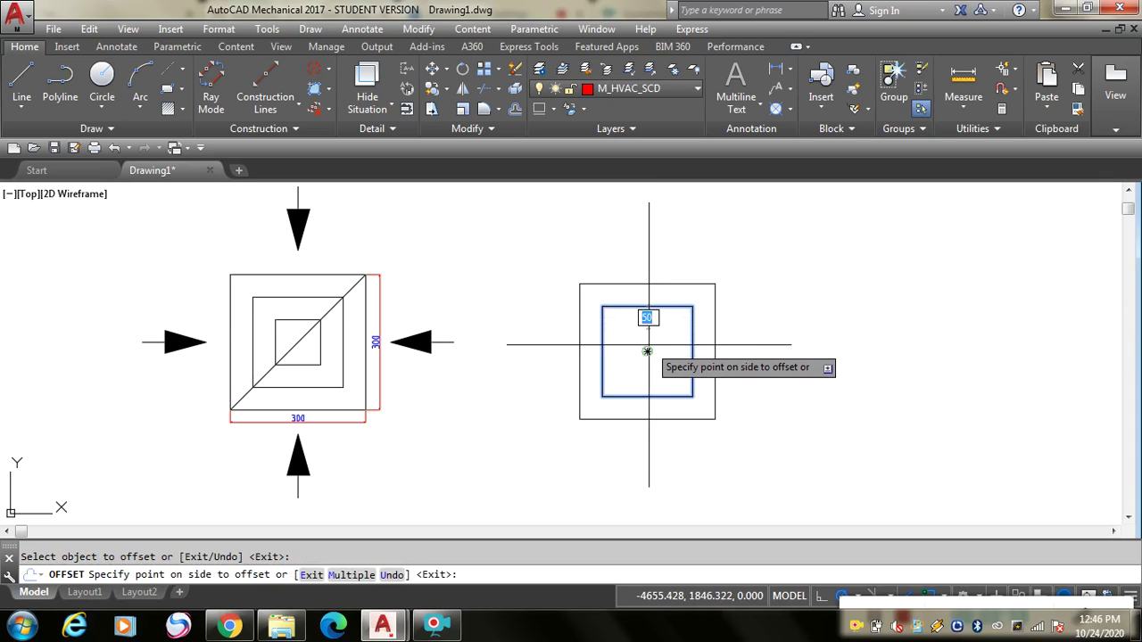
click(648, 351)
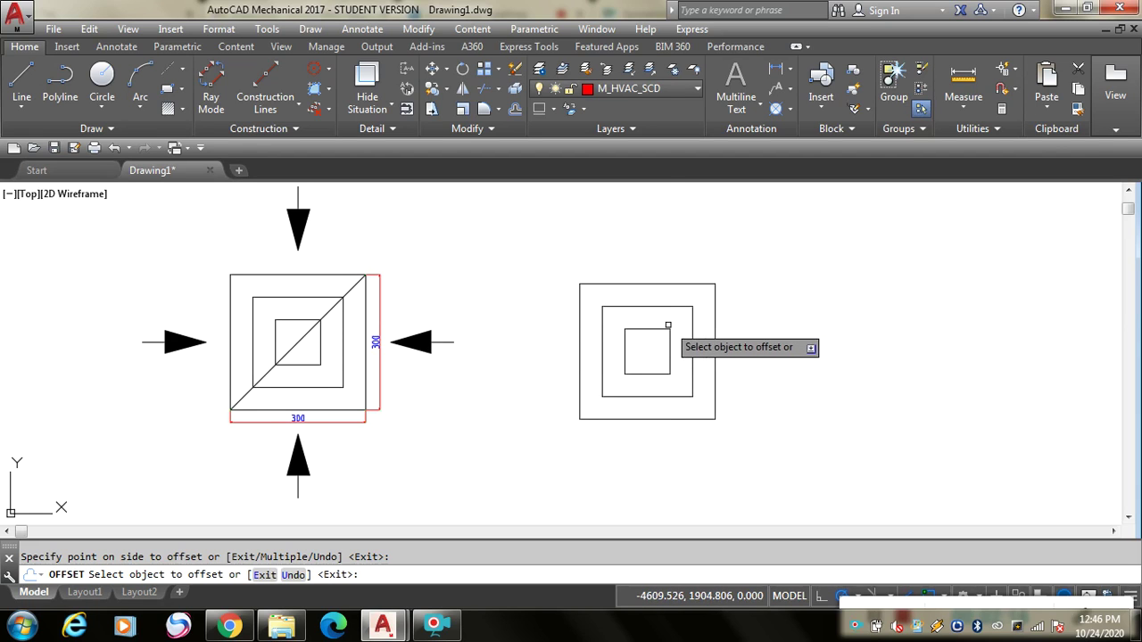
key(Escape)
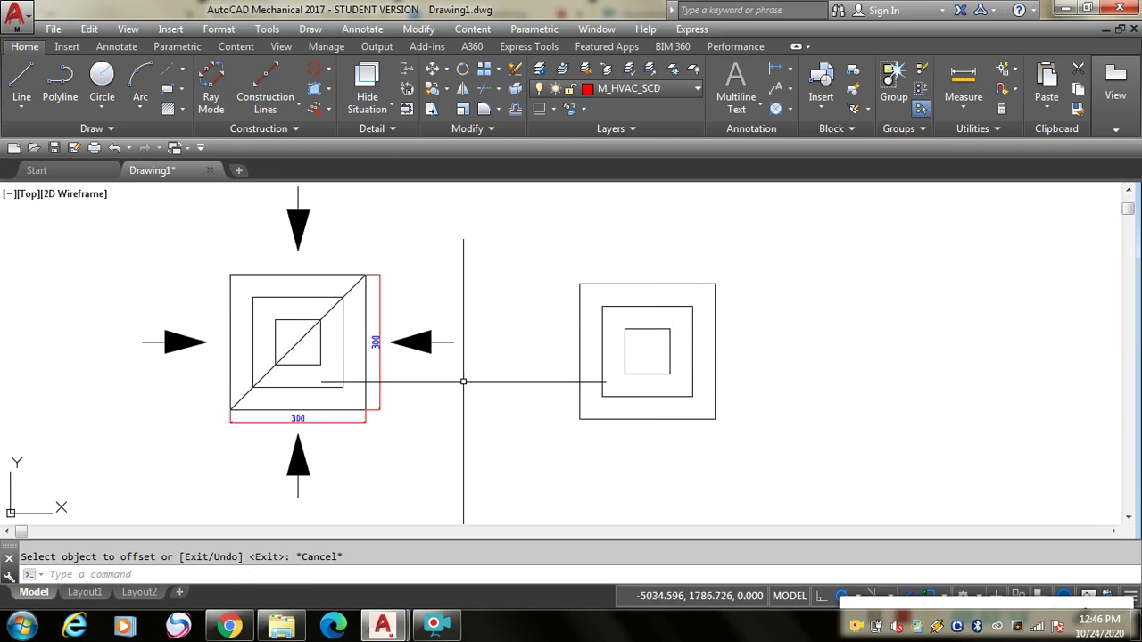
Step: Draw a diagonal line across the new squares from the outer square's upper-right corner to its lower-left corner
click(23, 85)
click(714, 283)
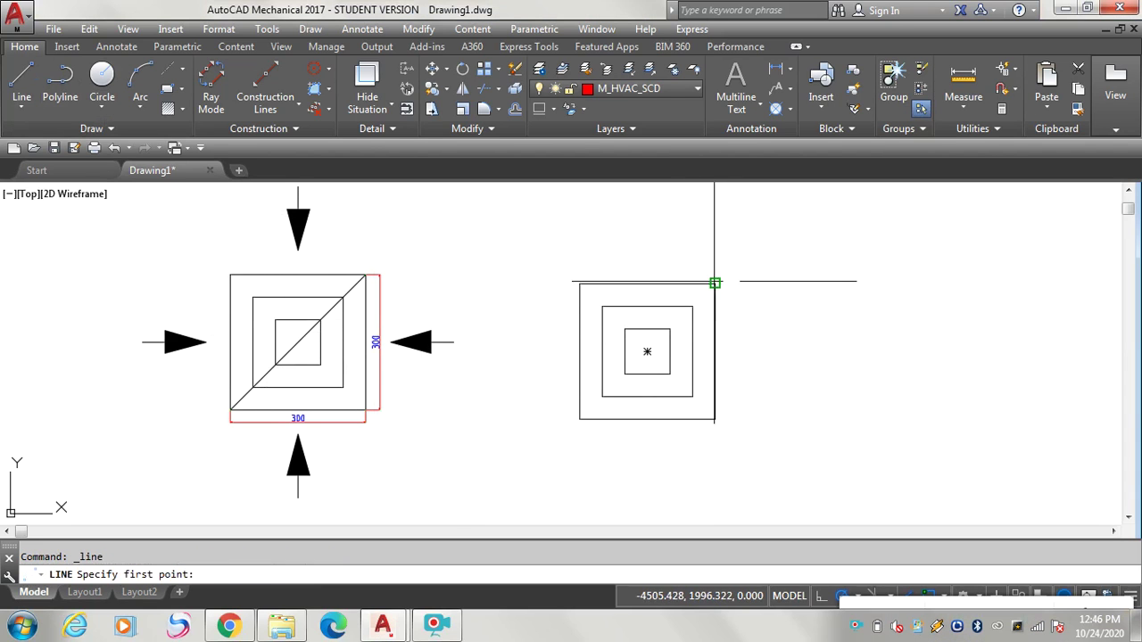
click(580, 416)
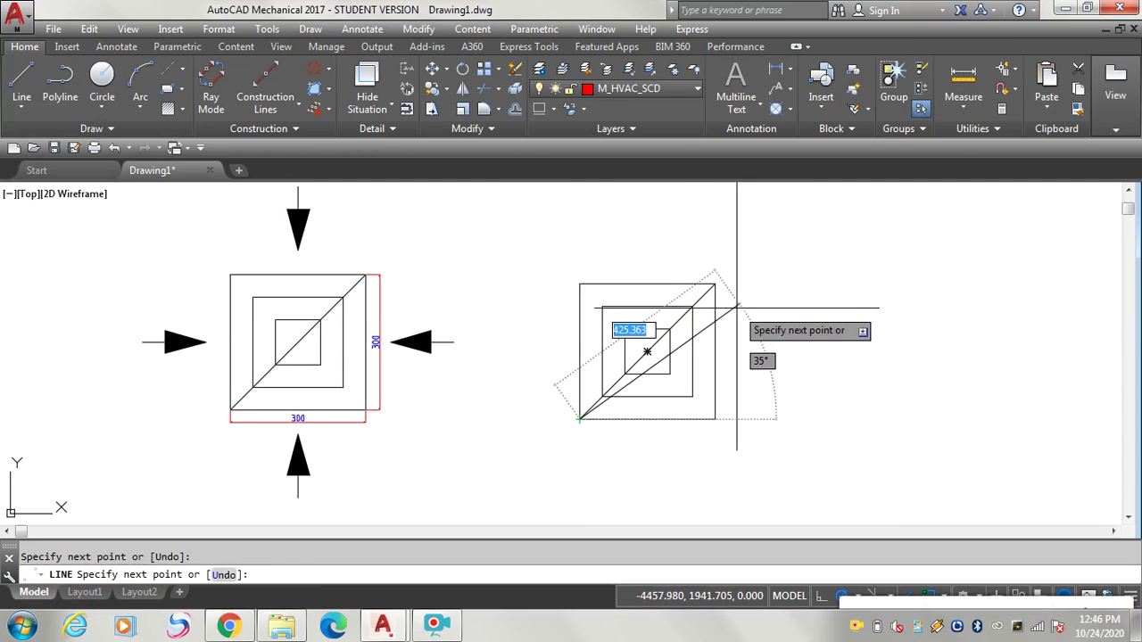
key(Escape)
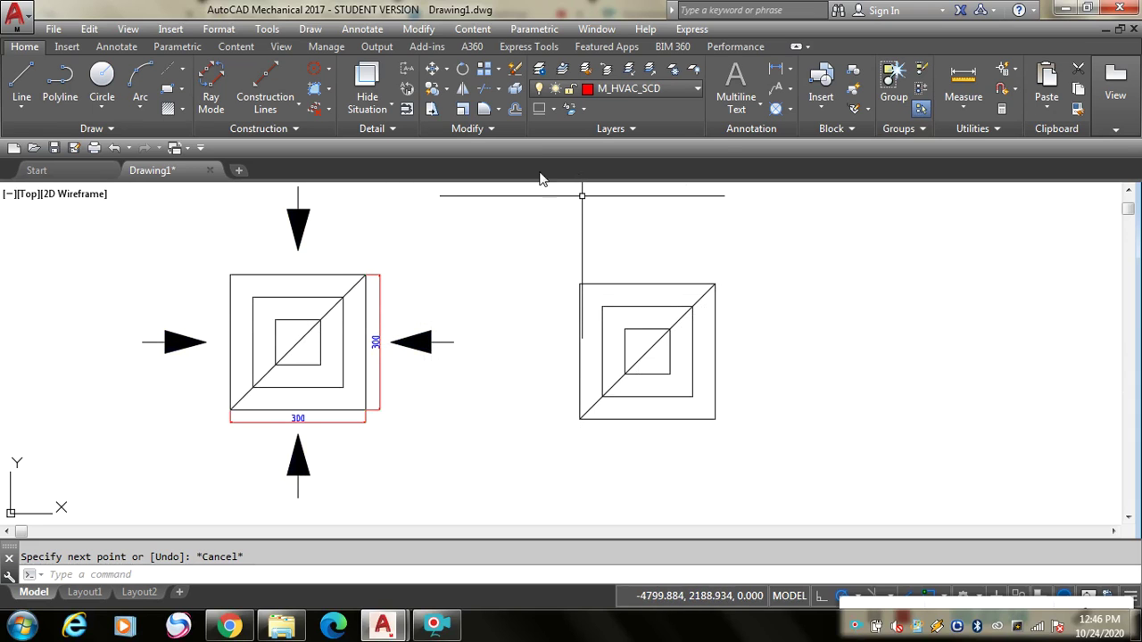
Step: Start a polyline to the right of the new squares with a 50-long horizontal segment pointing toward them as the arrow's shaft
click(60, 81)
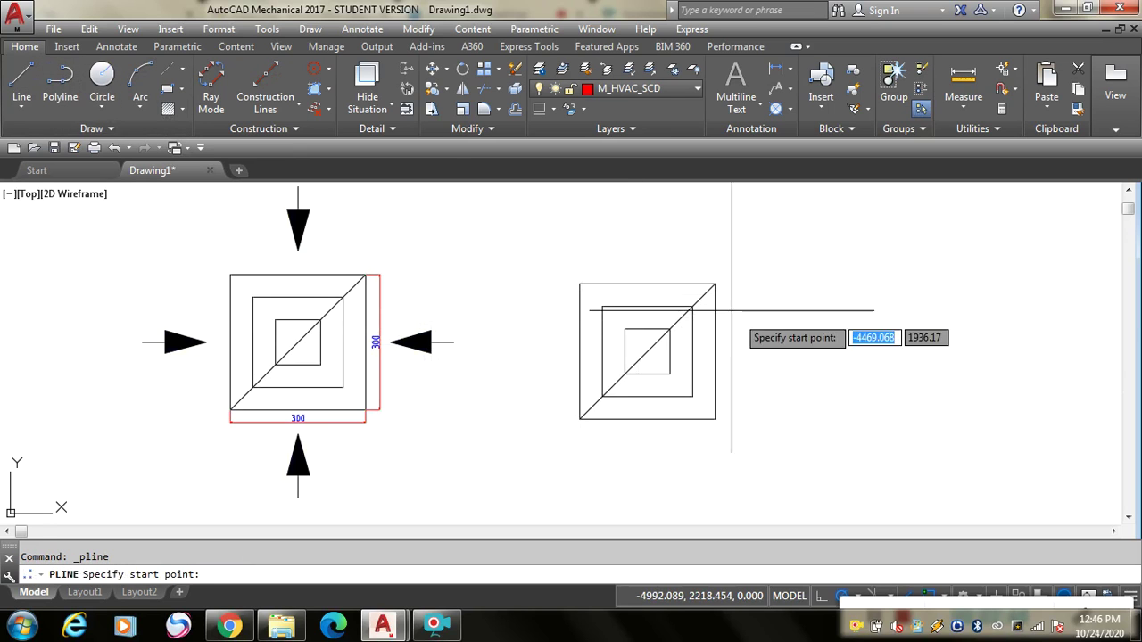
click(826, 347)
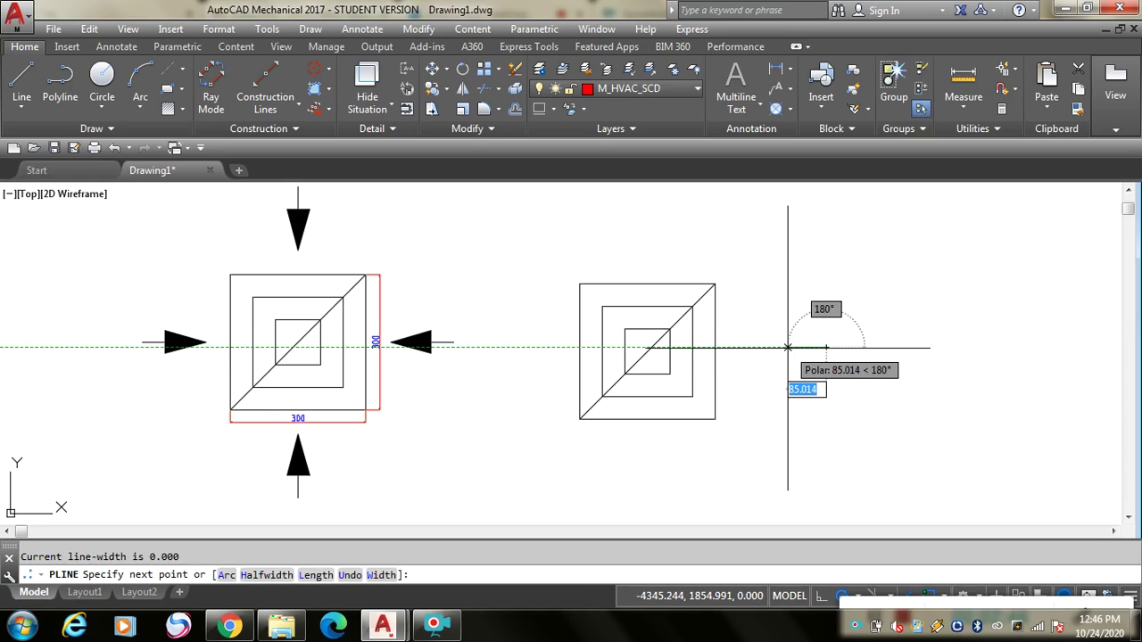
text(50)
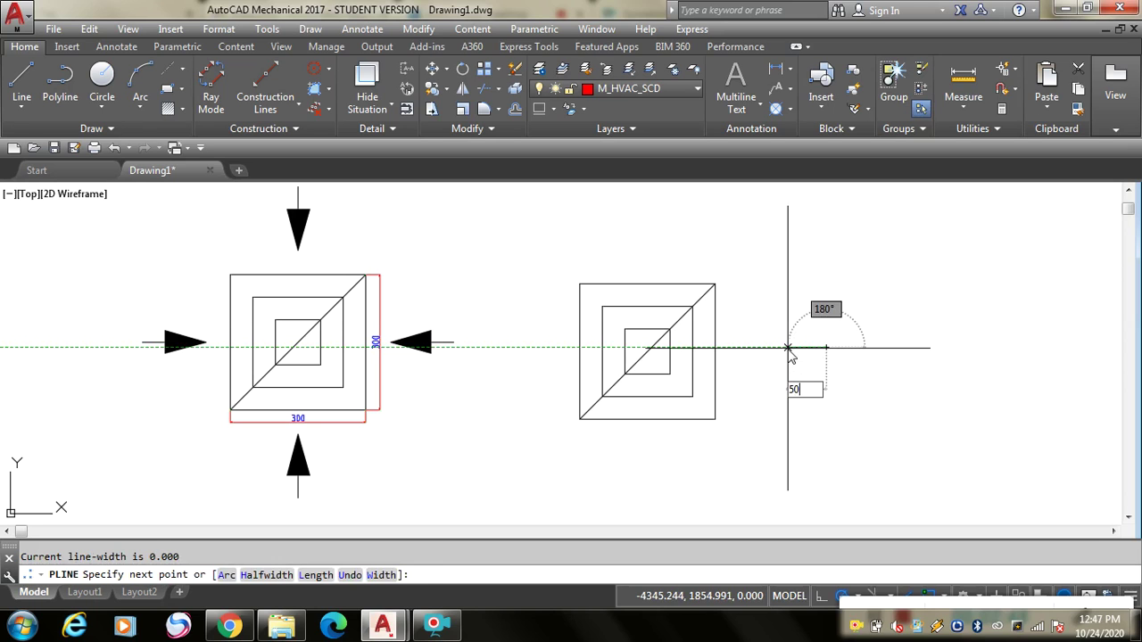
key(Return)
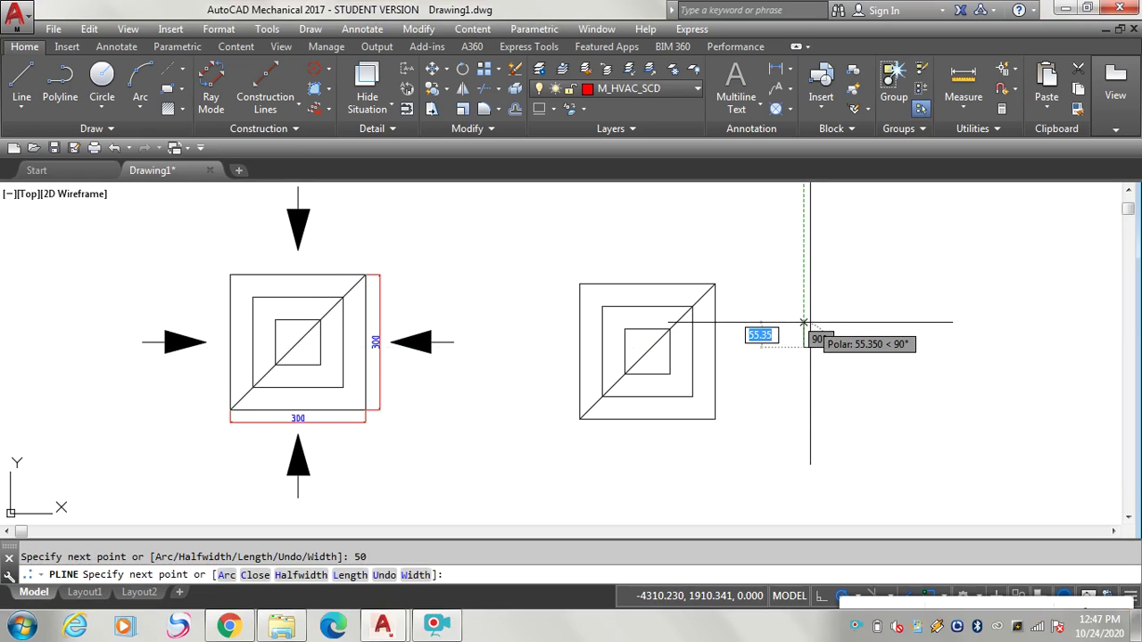
Step: Finish the arrow polyline with a 90-long head segment tapering from a starting width of 50 to 0, pointing toward the squares
text(w)
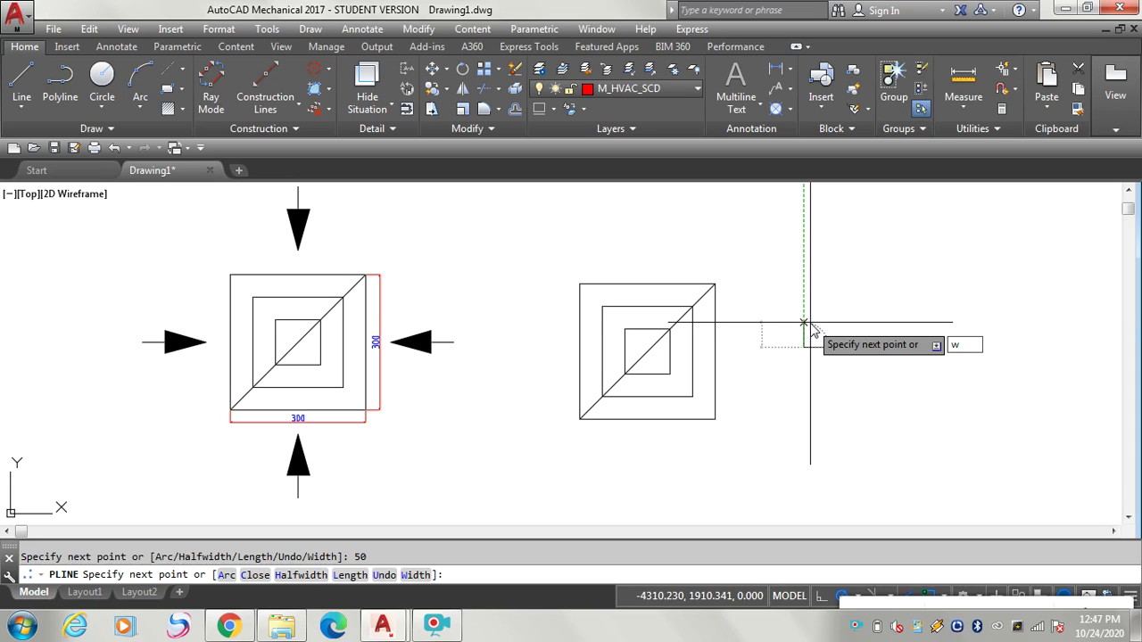
key(Return)
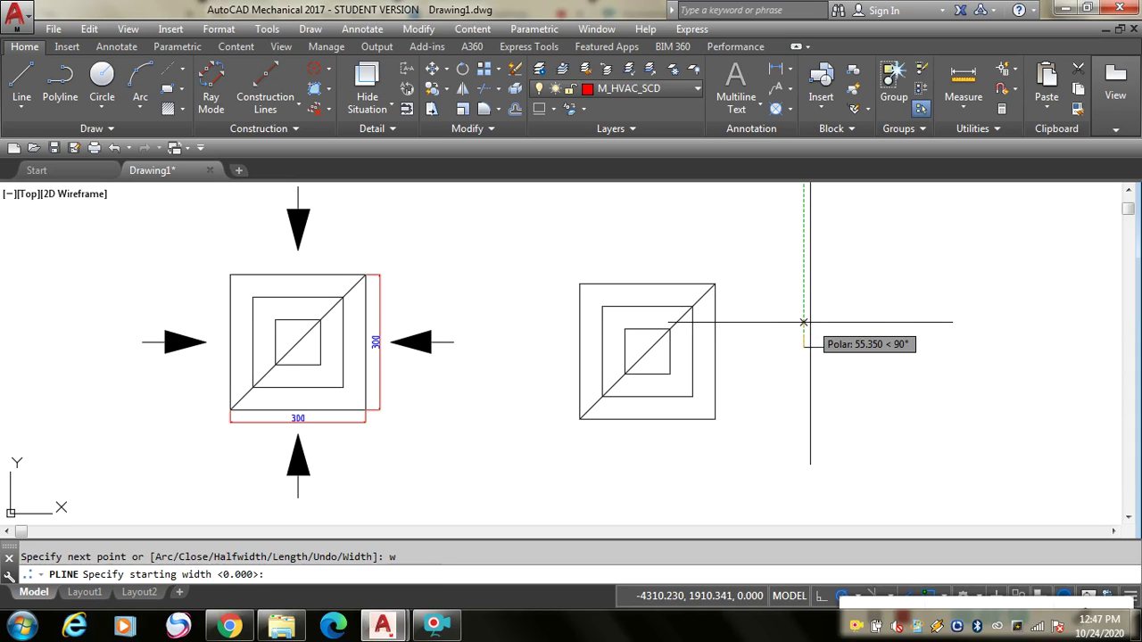
text(50)
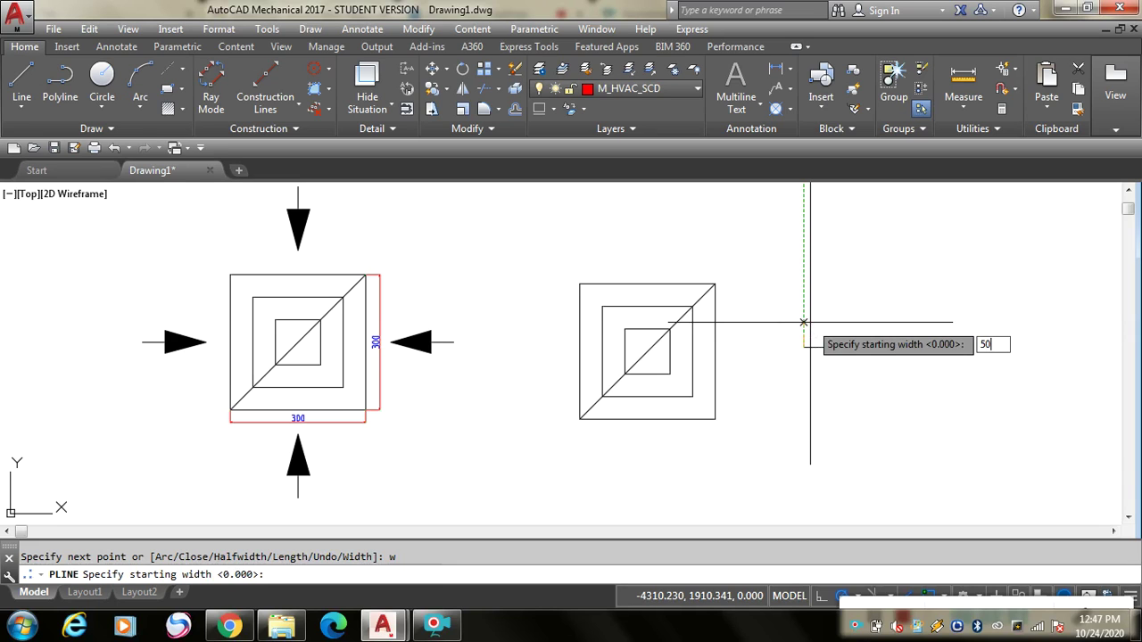
key(Return)
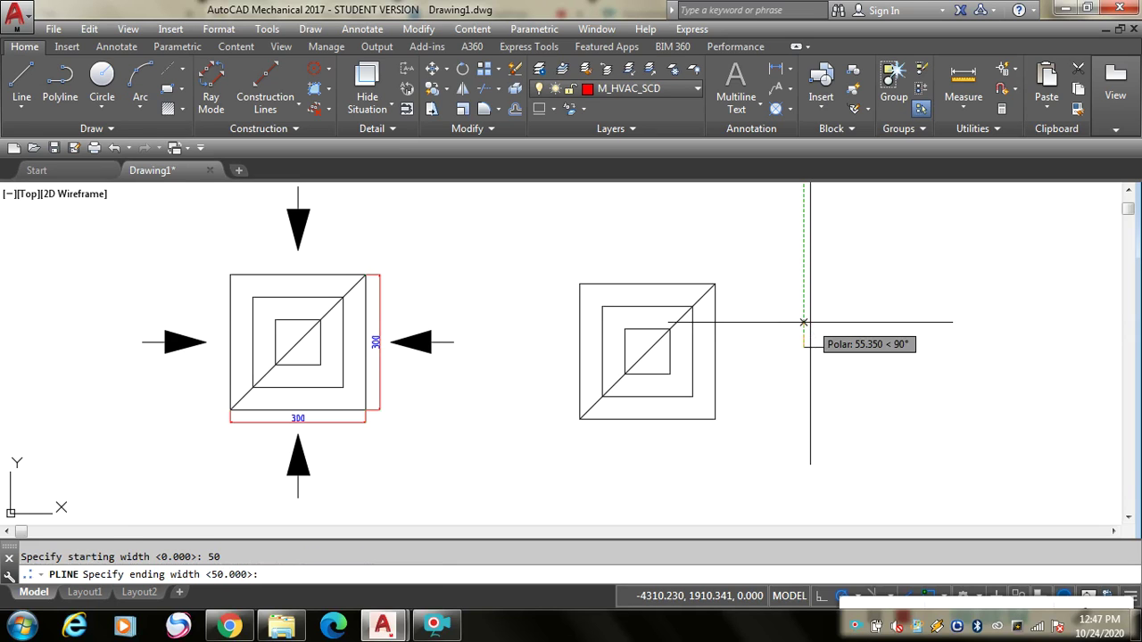
text(0)
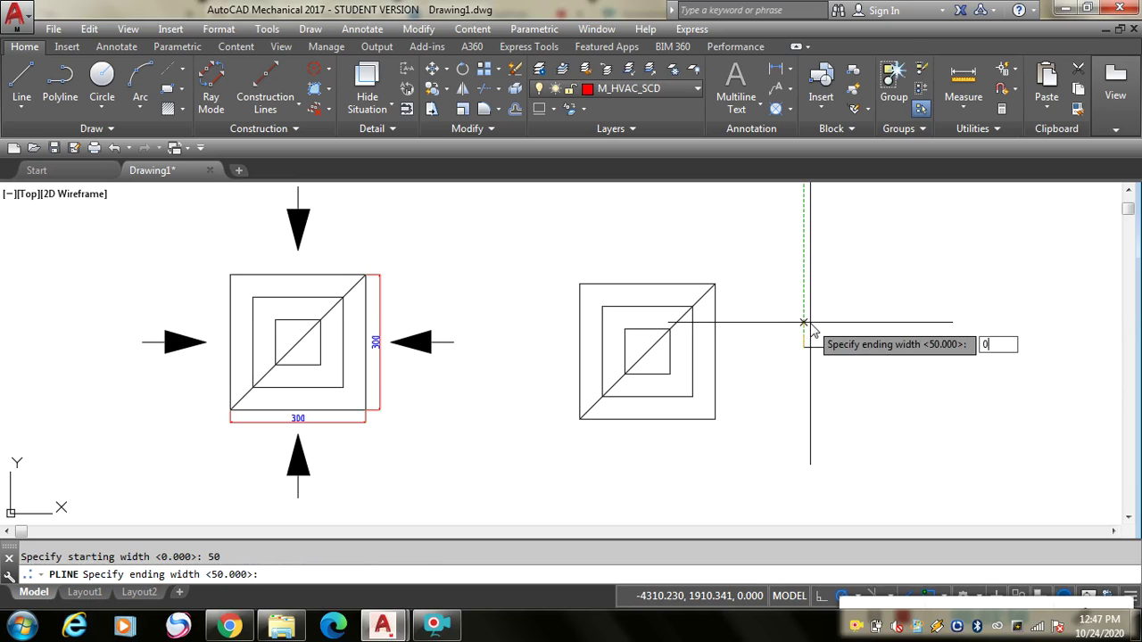
key(Return)
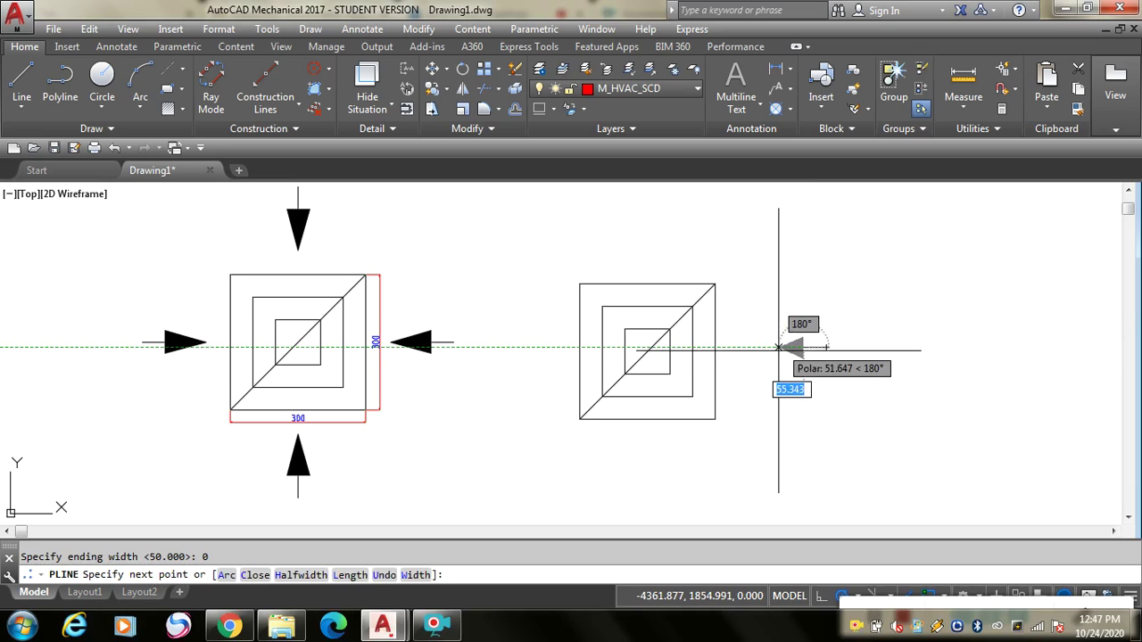
text(90)
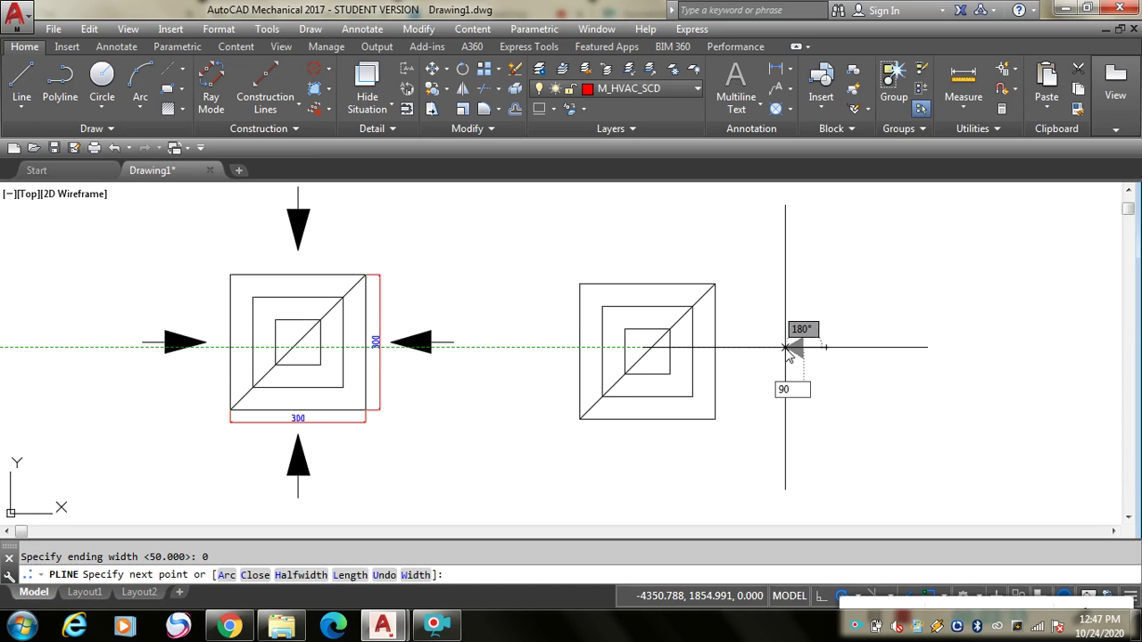
key(Return)
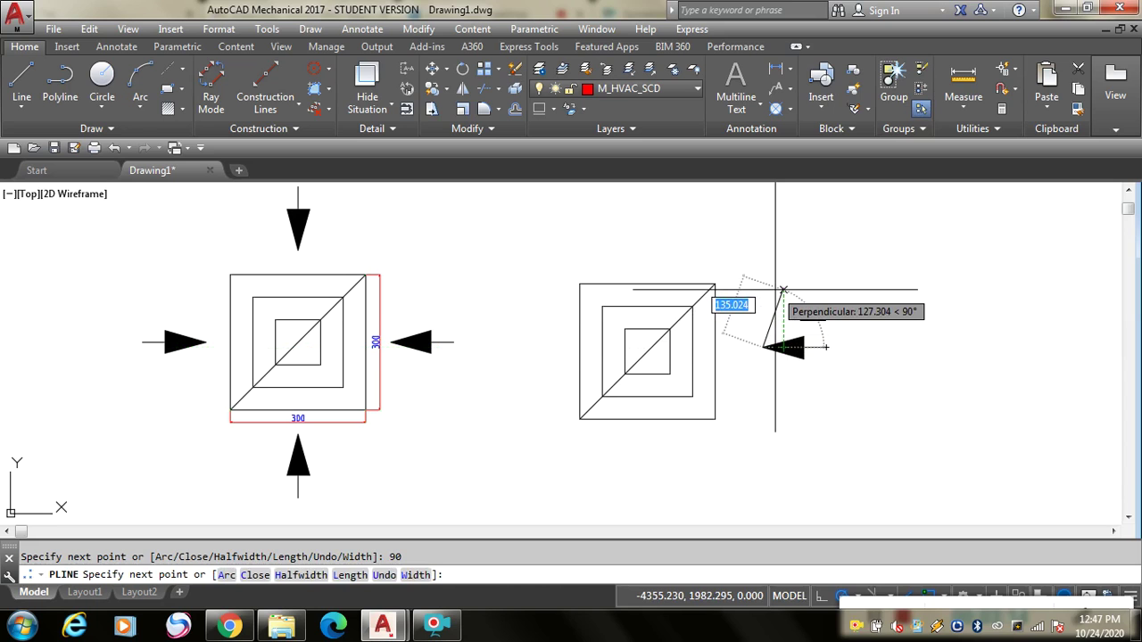
key(Escape)
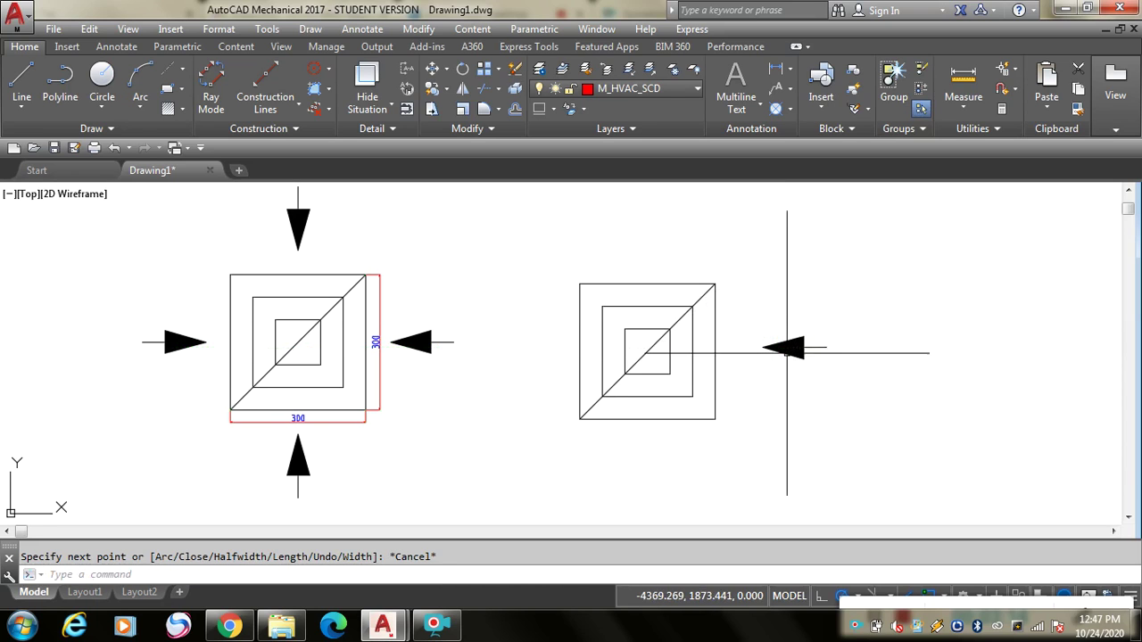
Step: Create a polar array of the new arrow around the centre of the new concentric squares, on the diagonal line
scroll(791, 340, up, 2)
scroll(790, 341, down, 2)
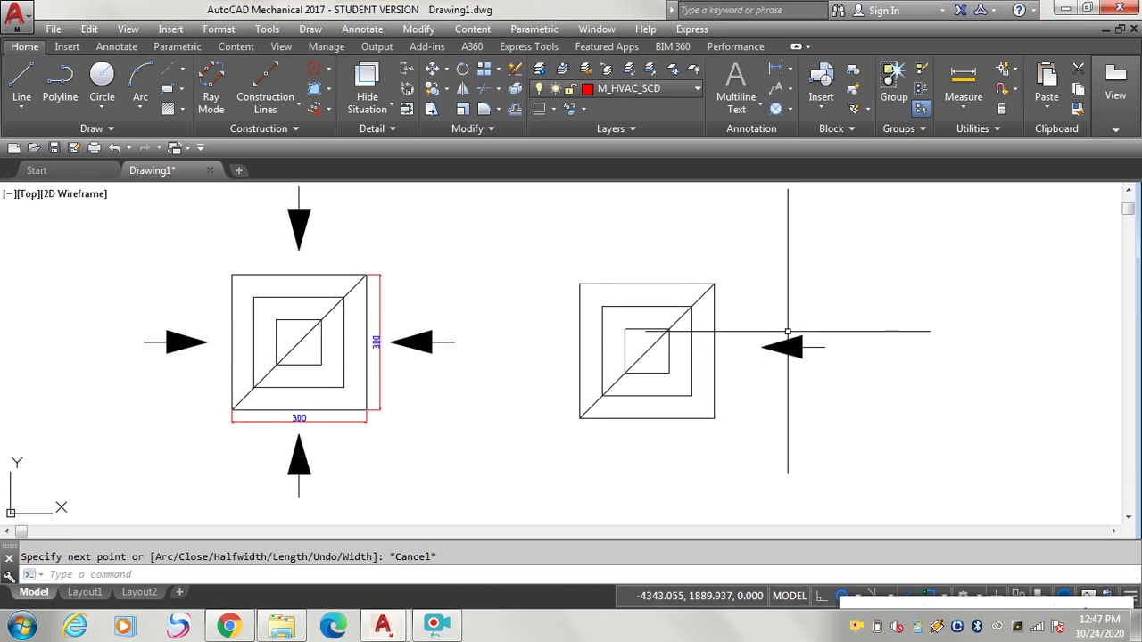
scroll(652, 314, down, 2)
scroll(518, 262, up, 2)
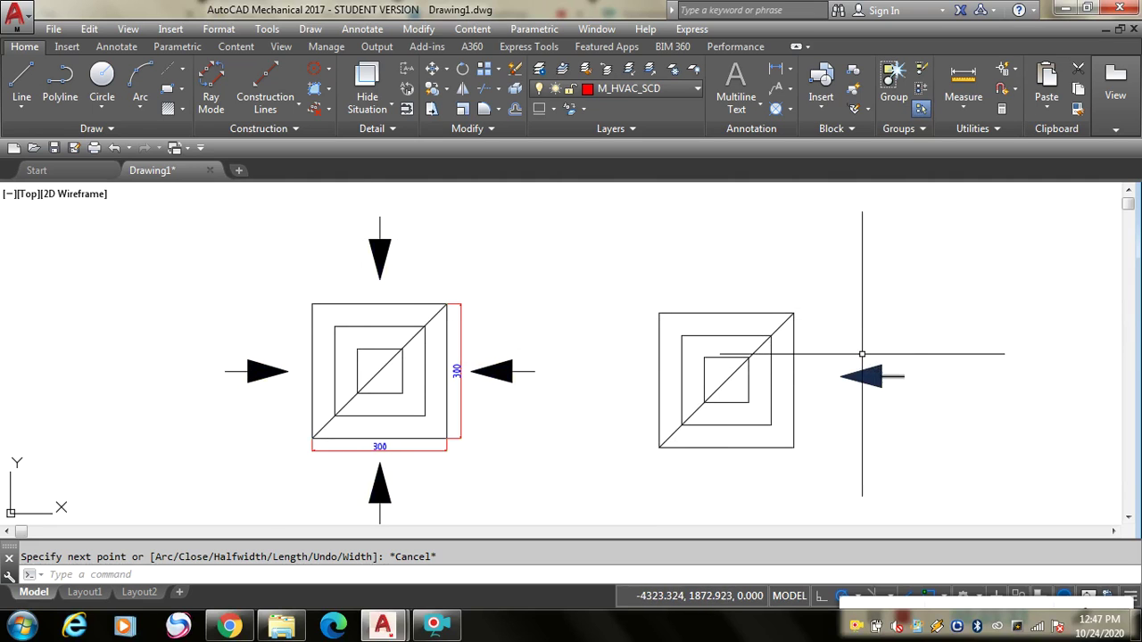
click(917, 409)
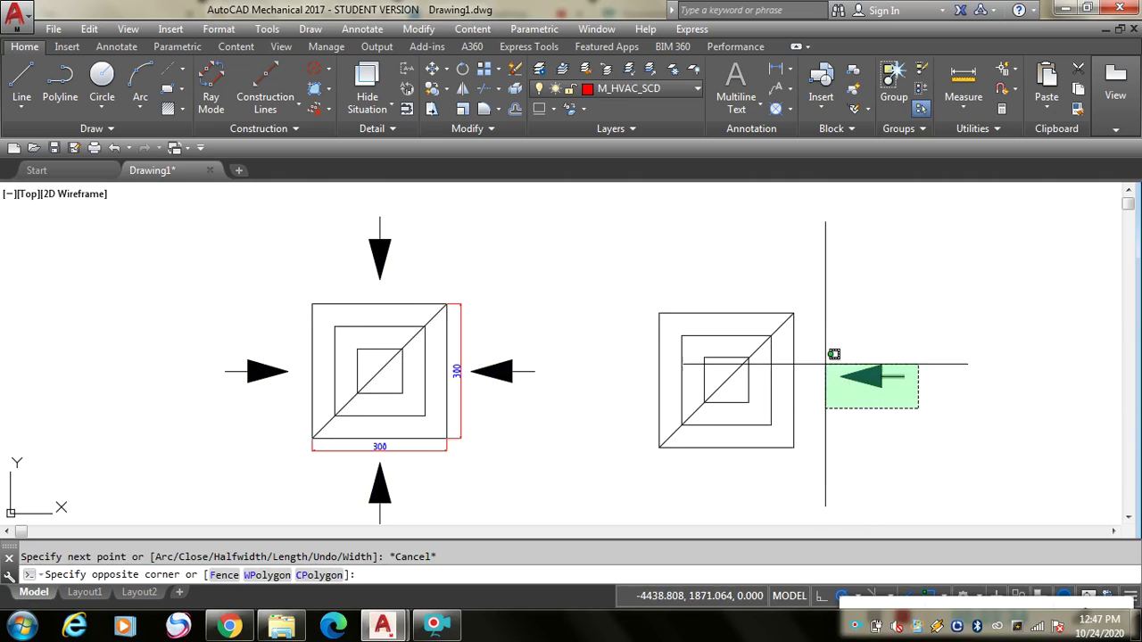
click(826, 346)
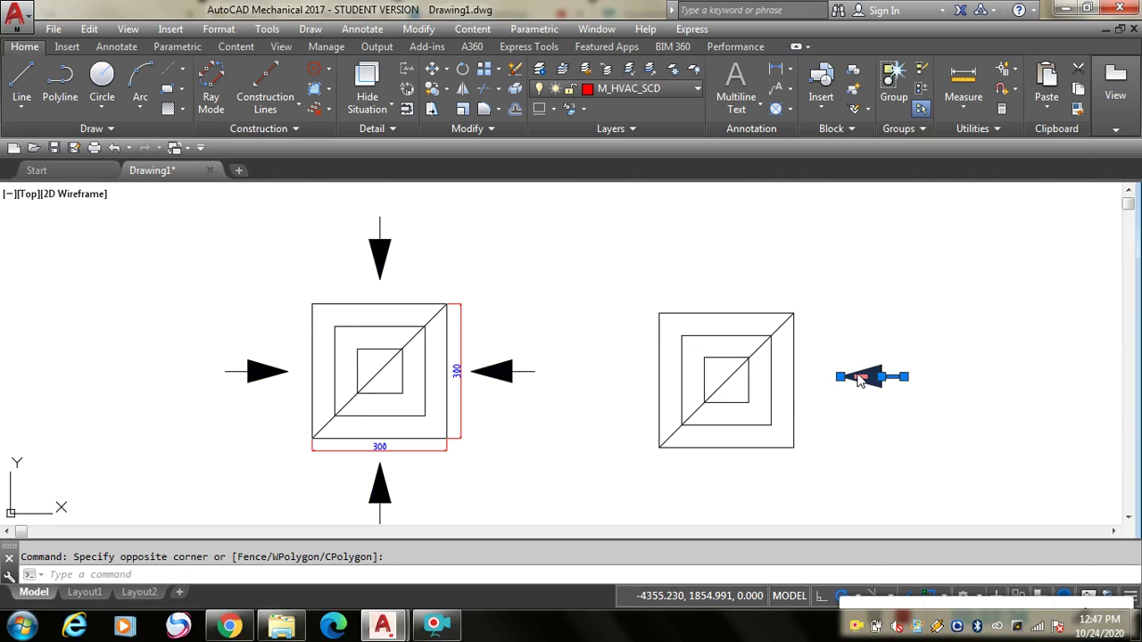
right_click(857, 377)
click(828, 325)
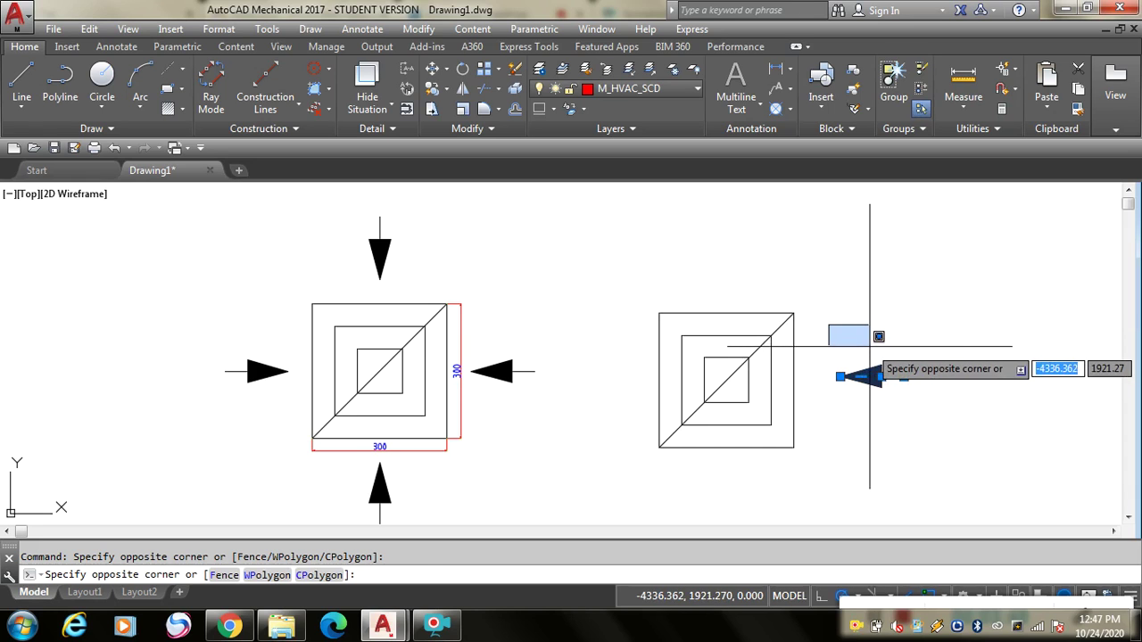
key(Escape)
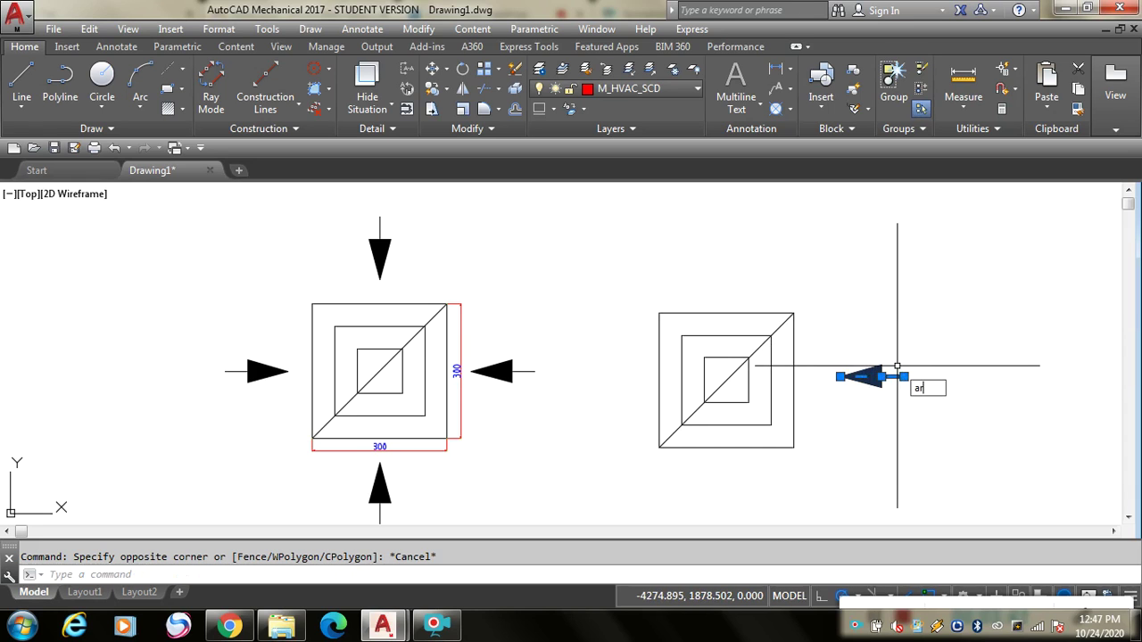
text(arr)
key(Down)
key(Return)
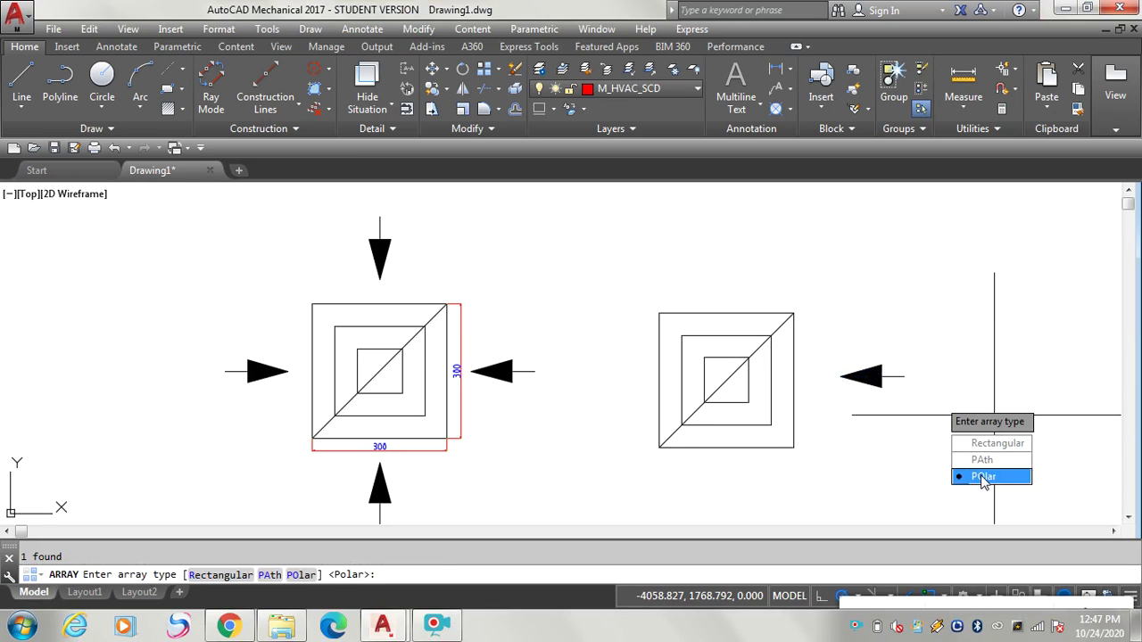
click(982, 479)
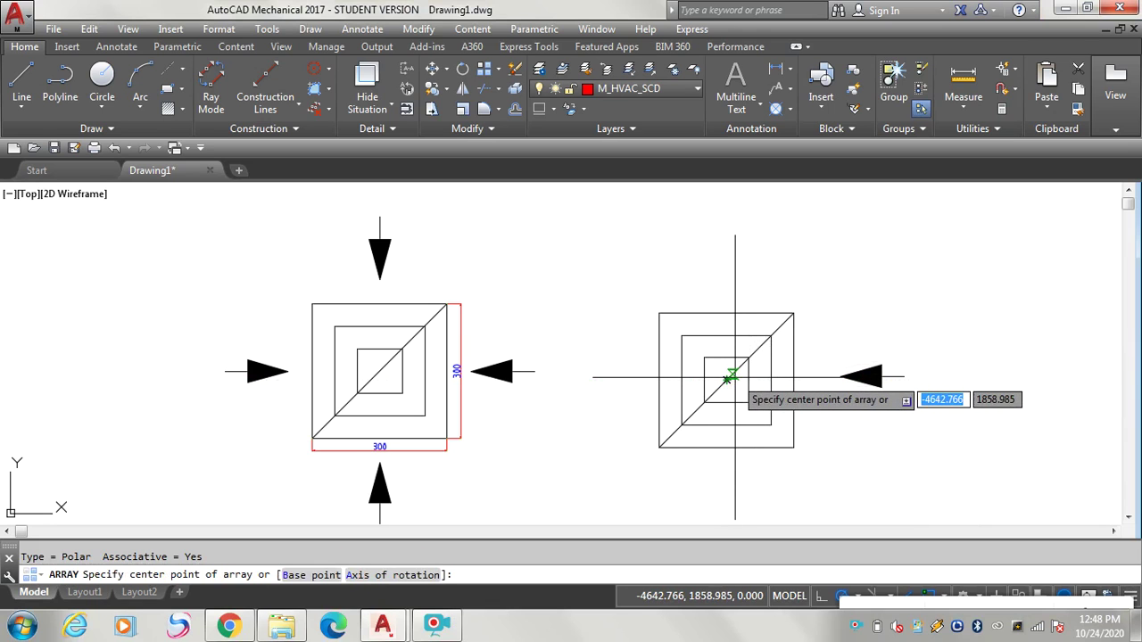
click(726, 380)
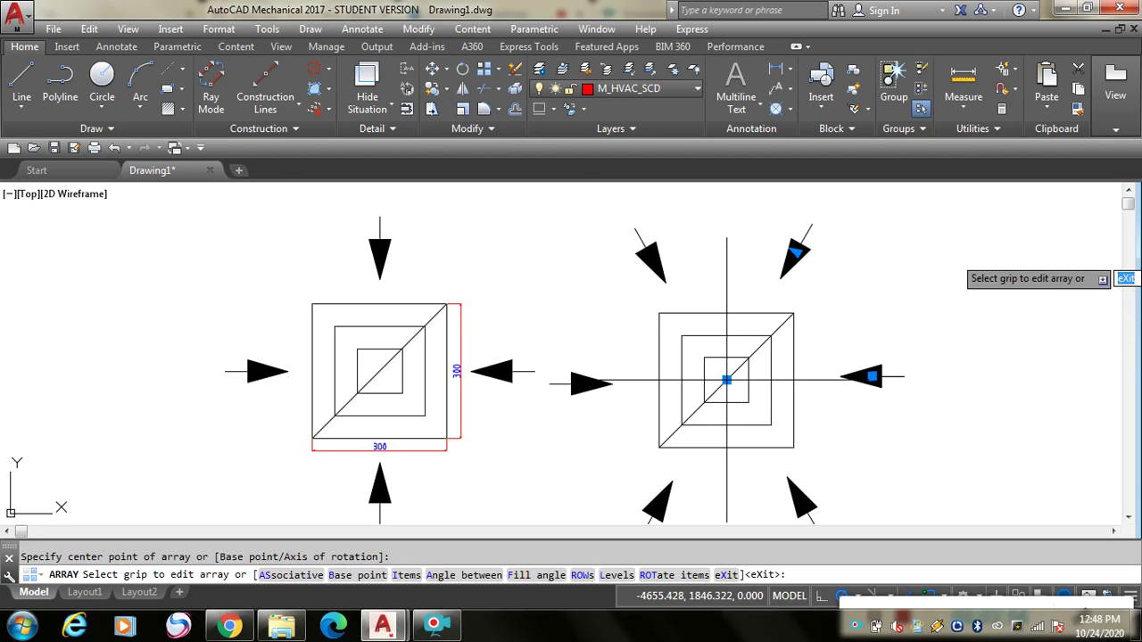
key(Escape)
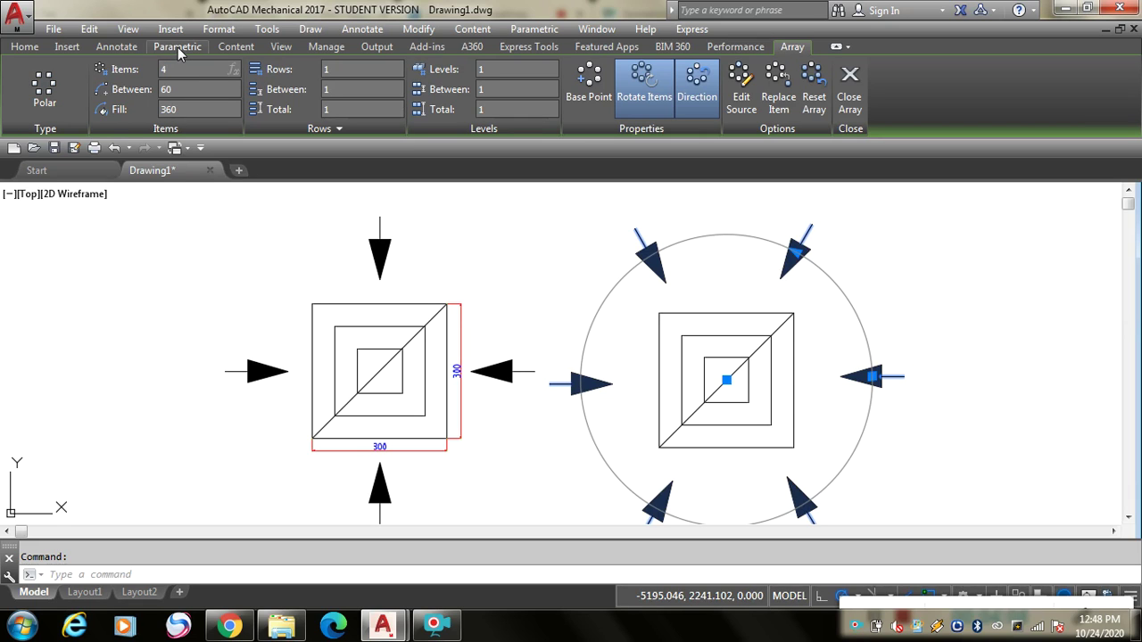
Step: Set the polar array of arrows to 4 items over 360 degrees and finish editing the array
key(Return)
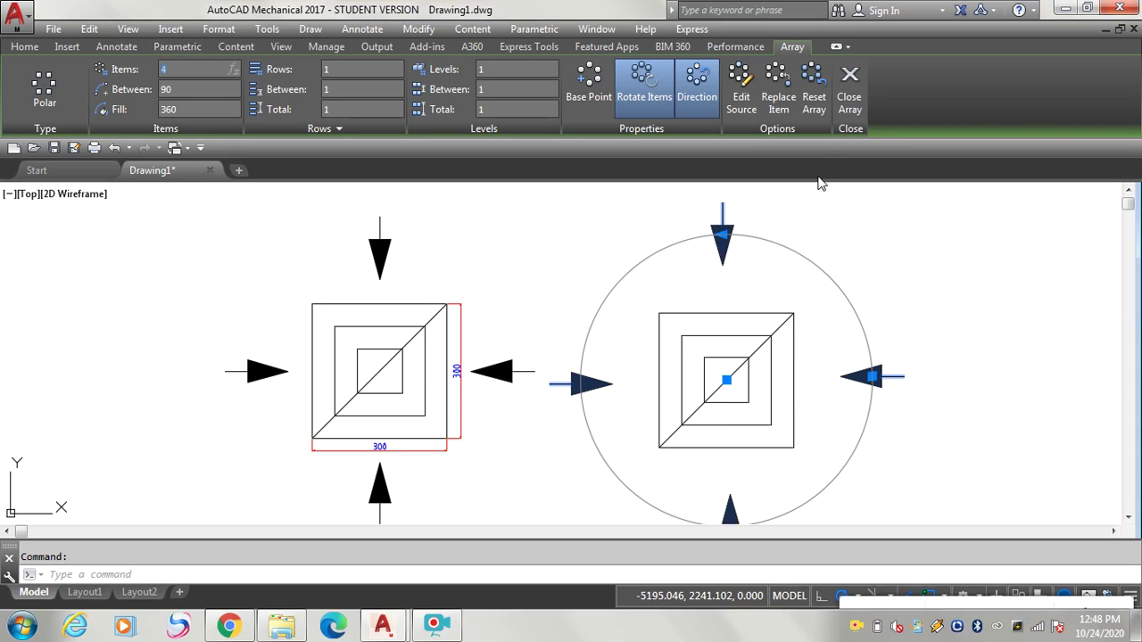
click(849, 89)
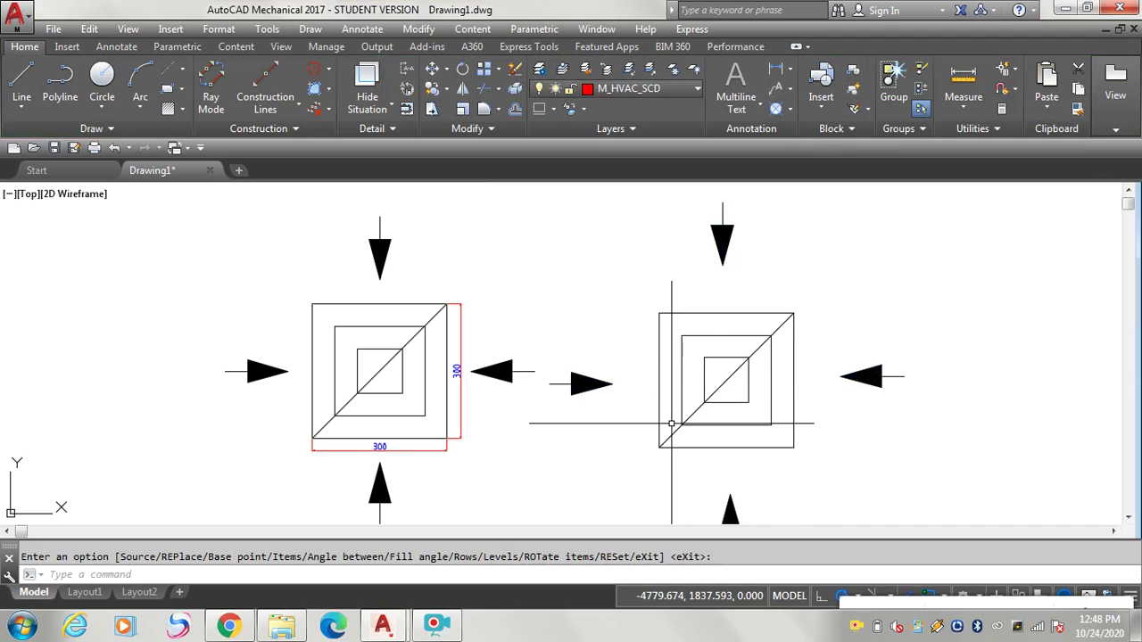
scroll(665, 420, down, 2)
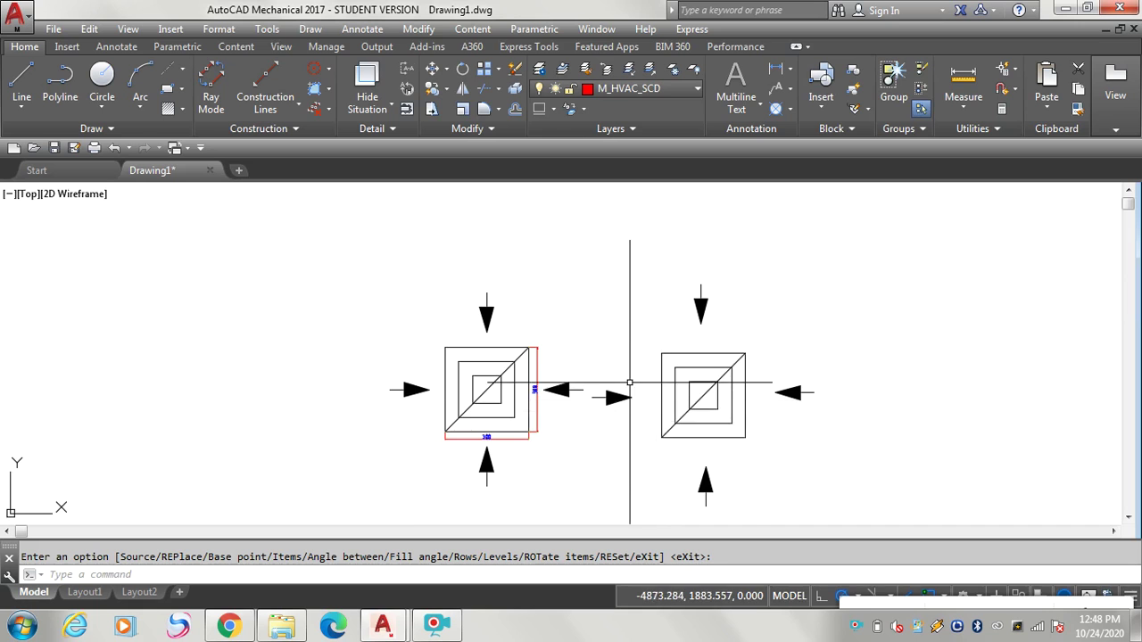
scroll(651, 400, up, 2)
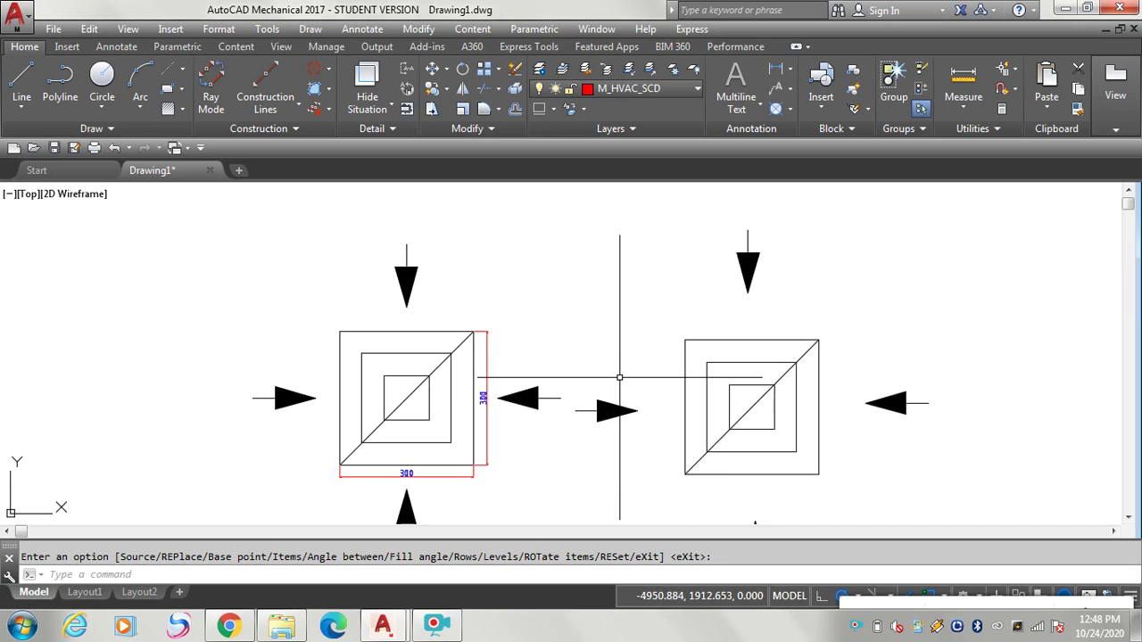
click(1127, 518)
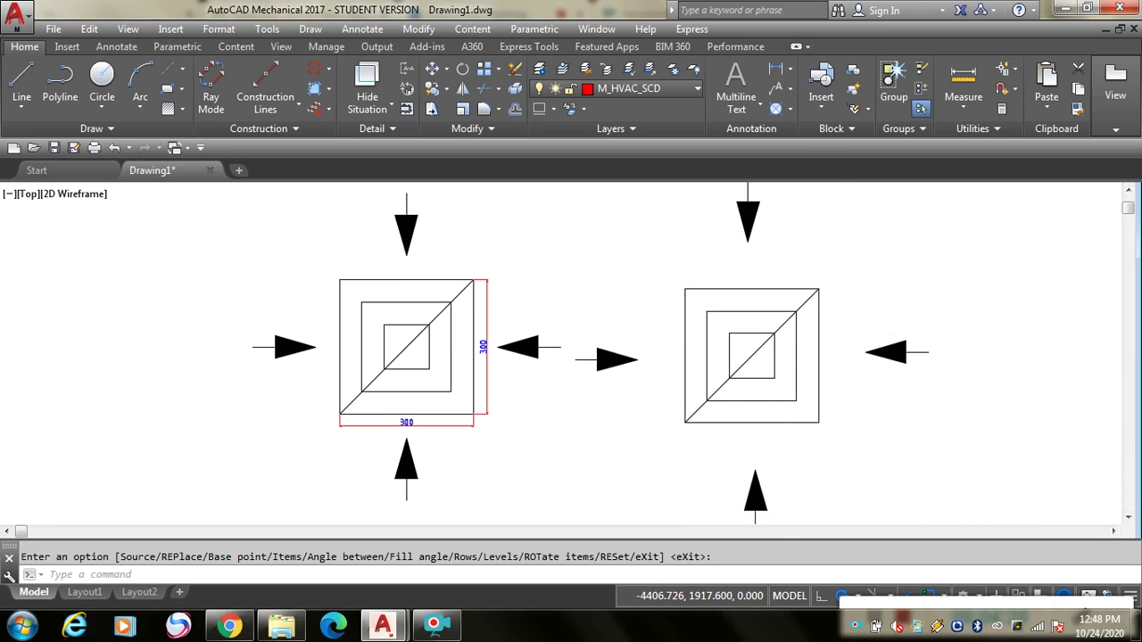
scroll(861, 325, down, 2)
scroll(762, 299, up, 2)
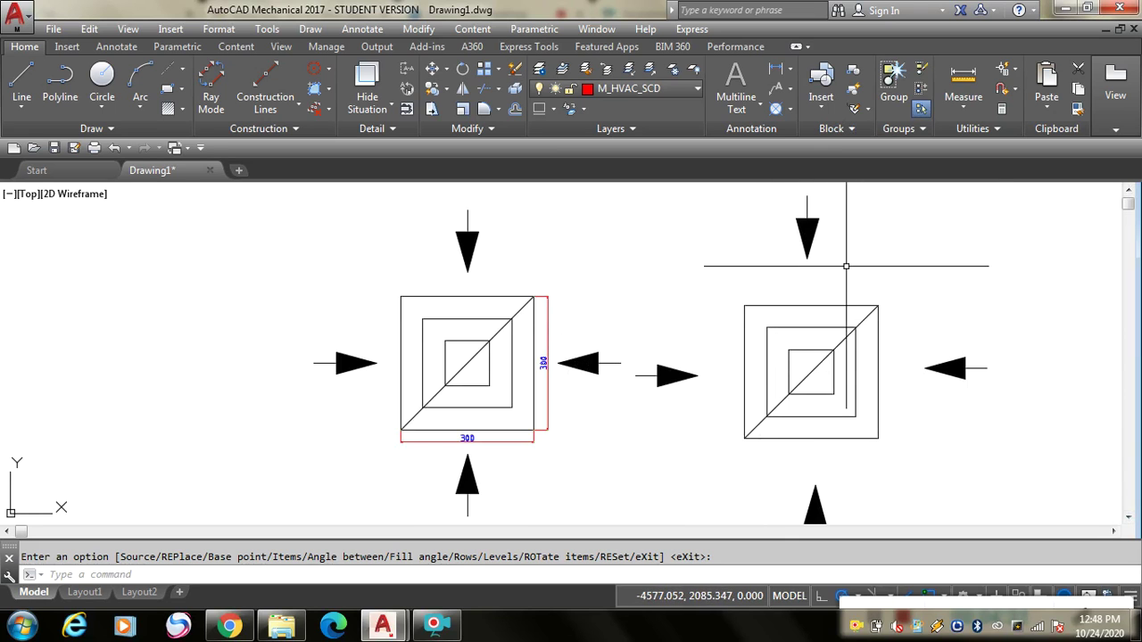